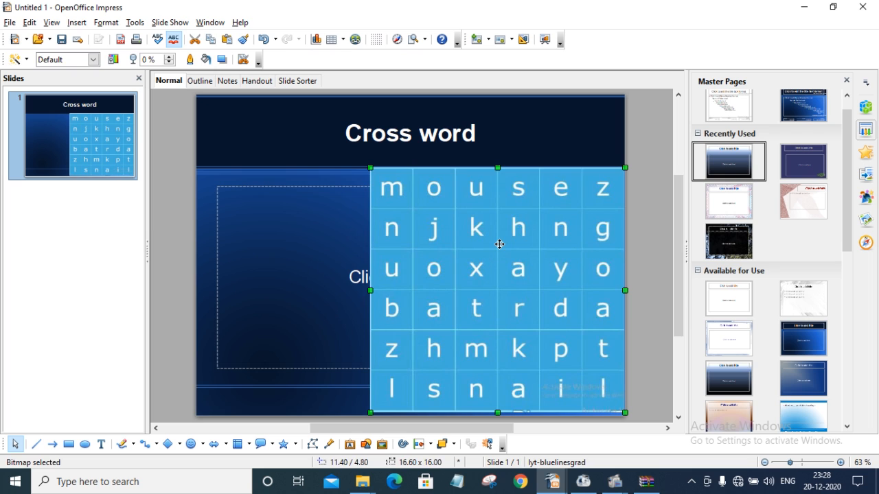
Nudge the letter-grid picture down to the slide's bottom edge and stretch its top edge up to the title band.
key(Down)
key(Down)
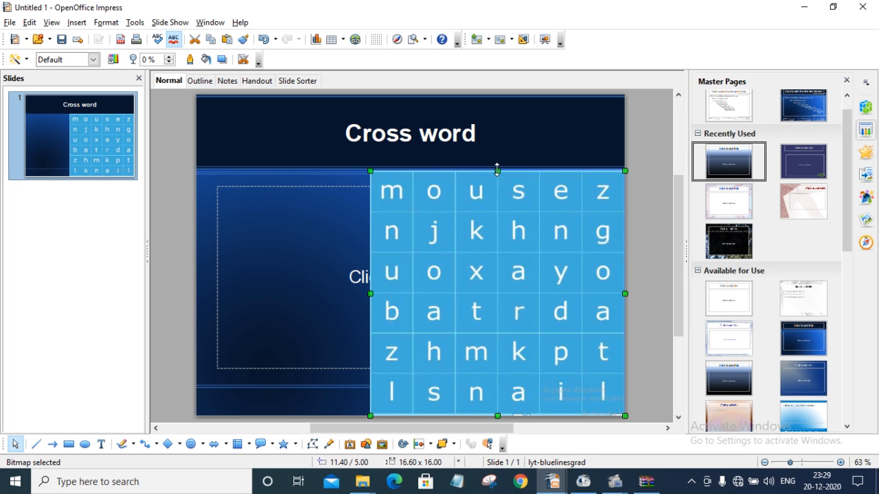
drag(497, 170, 497, 167)
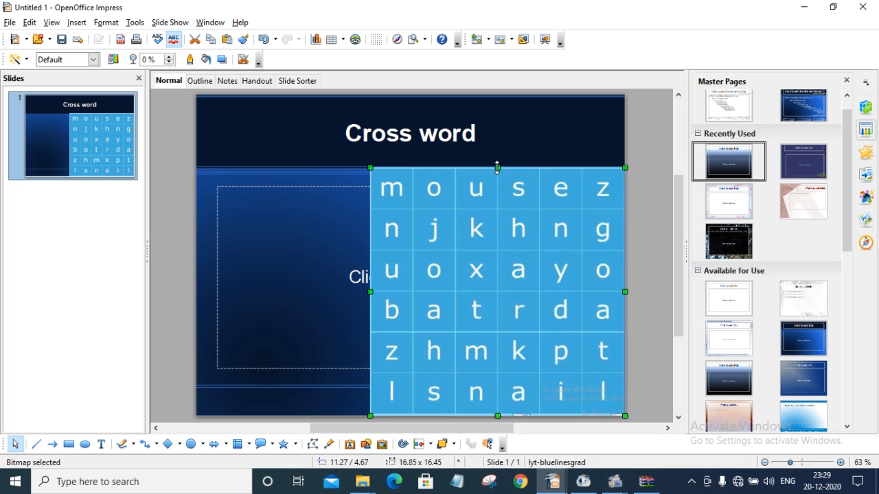
Delete the empty text placeholder behind the letter grid.
click(319, 199)
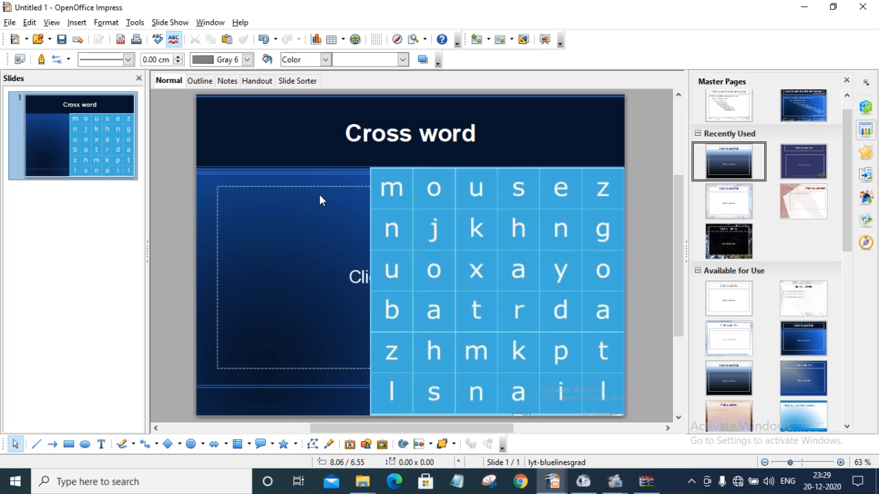
click(312, 187)
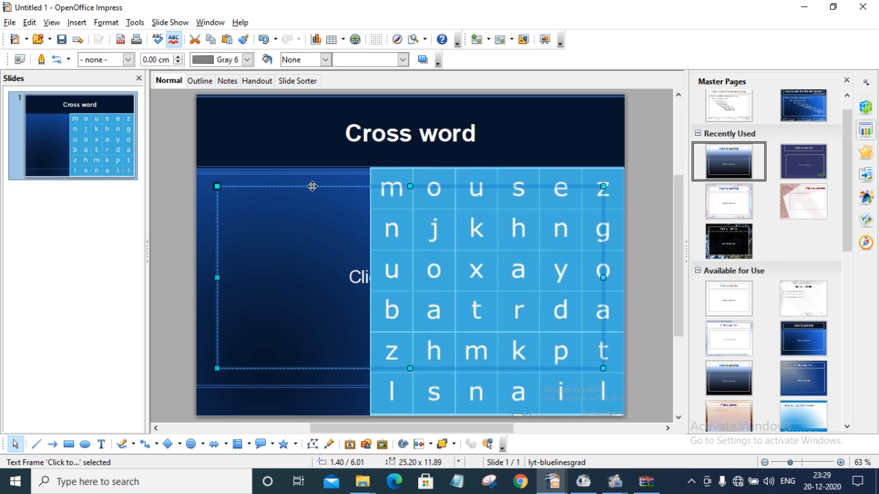
key(Delete)
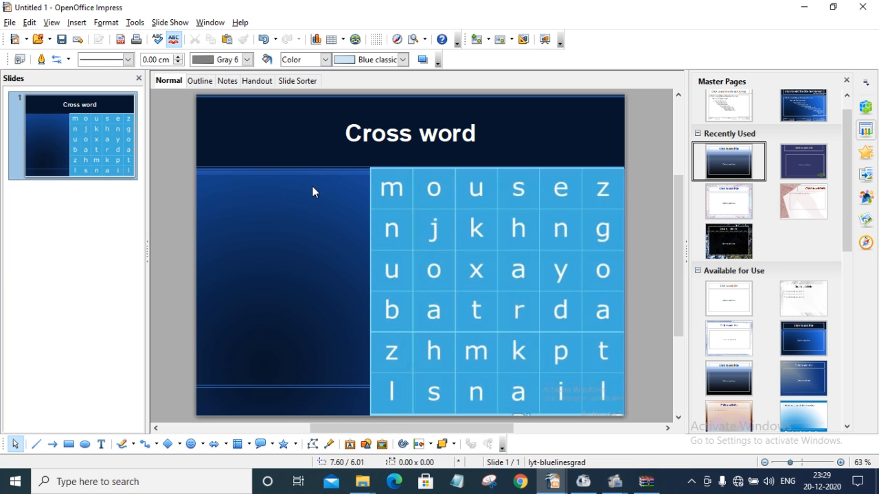
Draw a rectangle about 6.20 x 1.80 cm beside the grid's first row and label it Mouse.
click(70, 445)
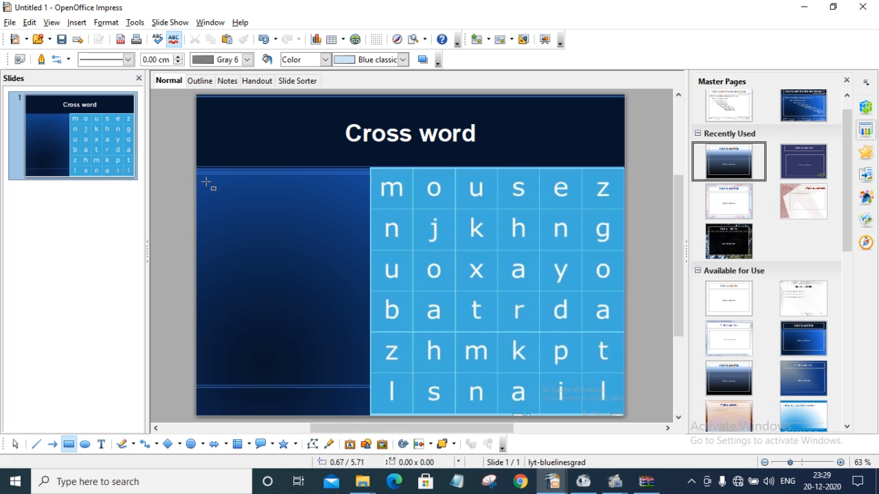
drag(204, 183, 300, 211)
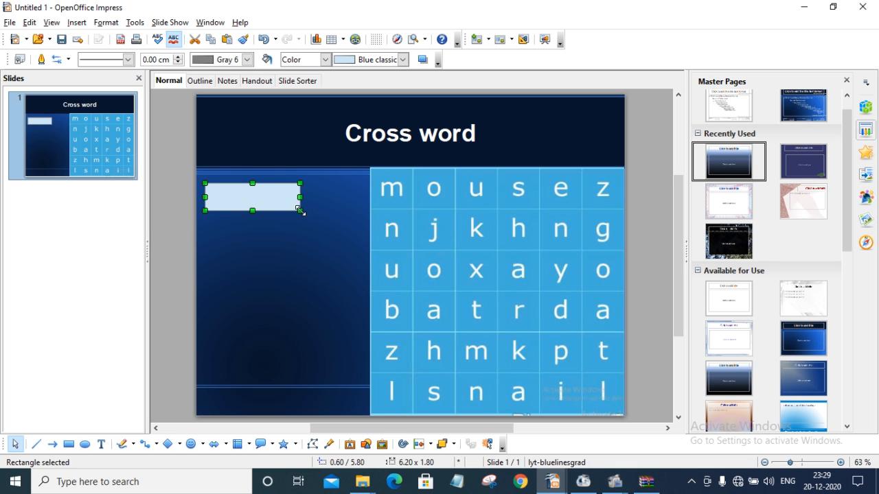
double_click(244, 197)
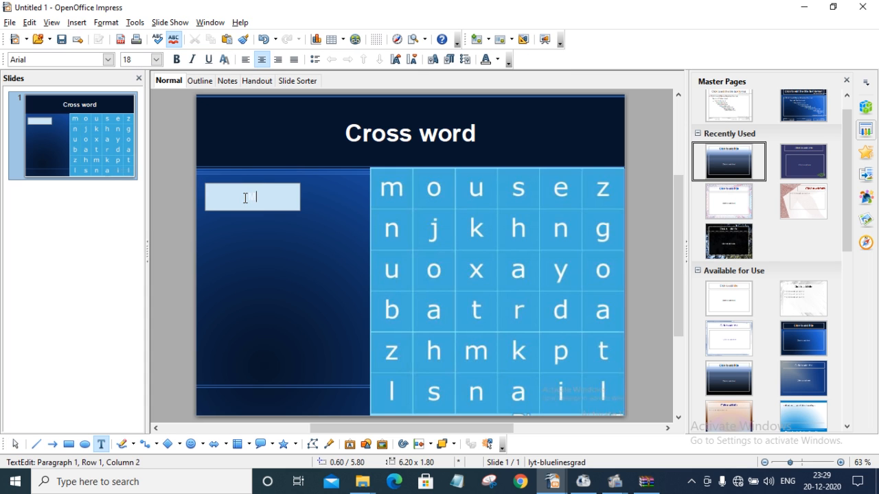
text(ouse)
Format the word Mouse in the rectangle as bold red text.
key(shift+Left)
key(shift+Left)
key(shift+Left)
key(shift+Left)
key(shift+Left)
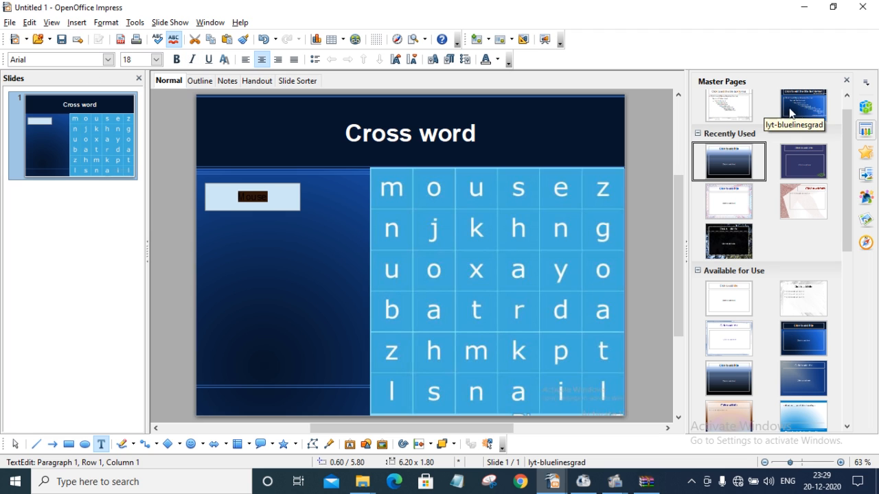
click(867, 109)
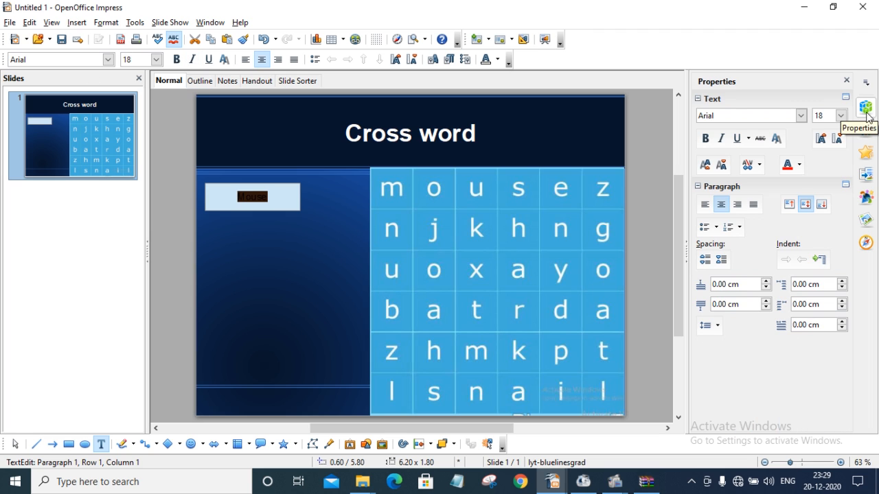
click(800, 166)
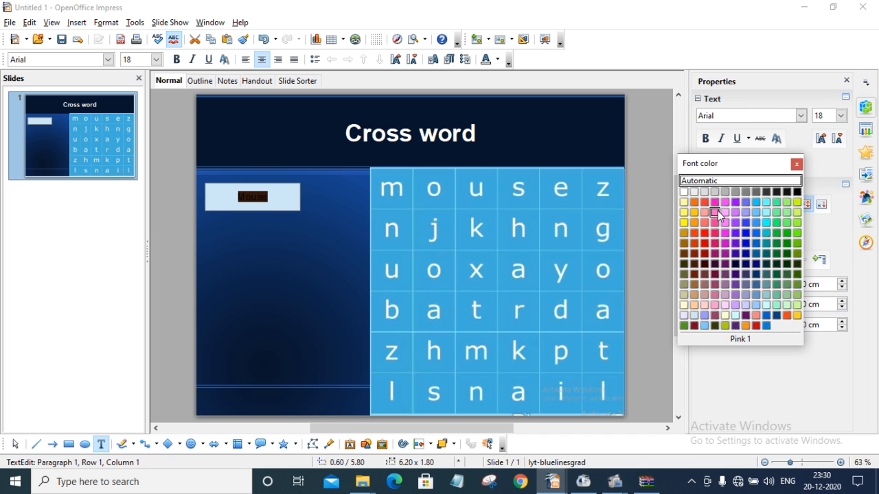
click(706, 204)
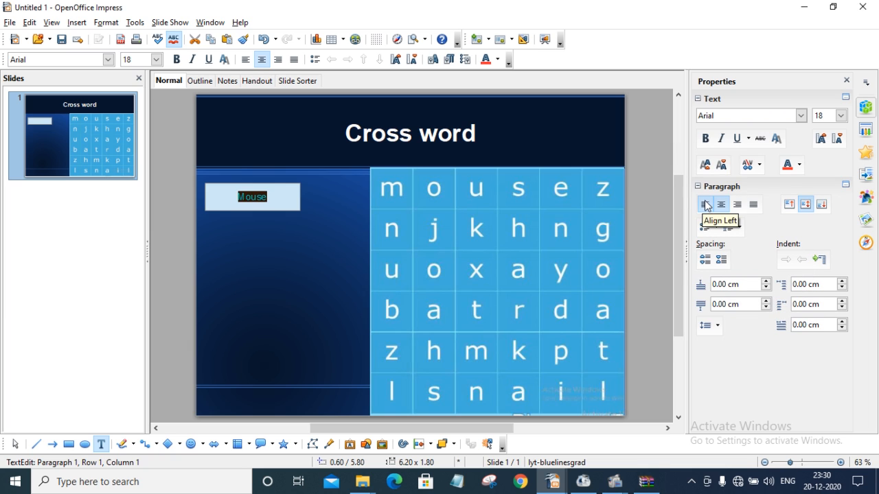
click(704, 140)
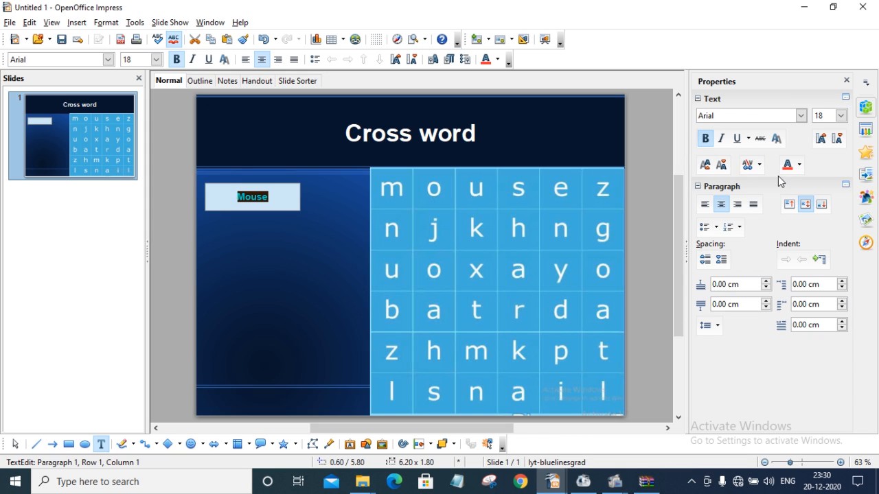
click(331, 227)
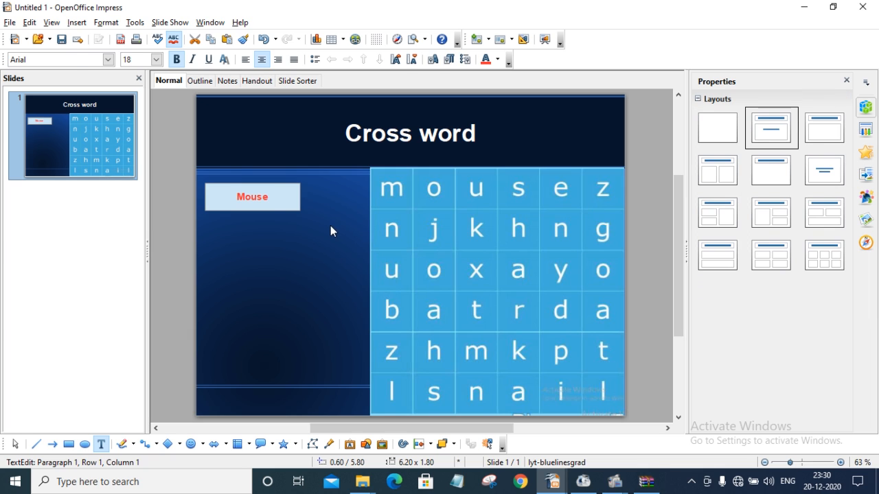
Duplicate the Mouse box and place the copy directly below the original, at about 8.00 cm vertically.
click(292, 204)
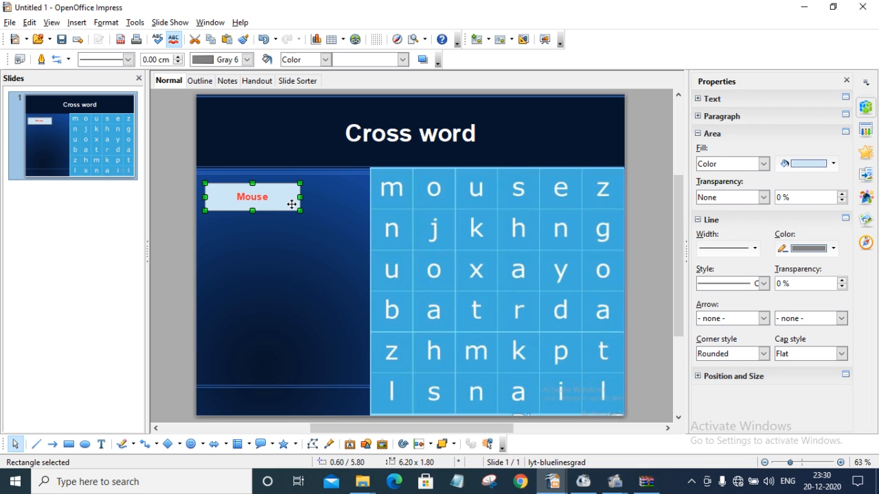
key(ctrl+c)
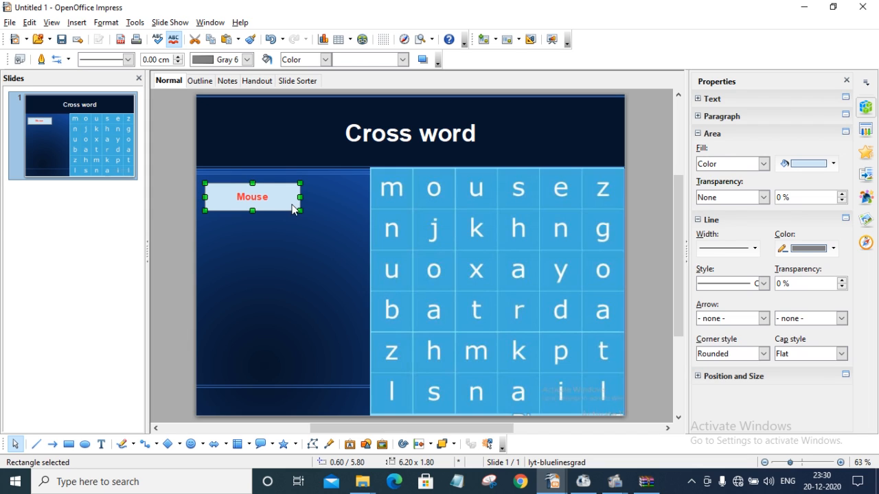
key(ctrl+v)
key(Down)
key(Down)
key(Down)
key(Down)
key(Down)
key(Down)
key(Down)
key(Down)
key(Down)
key(Down)
key(Down)
key(Down)
key(Down)
key(Down)
key(Down)
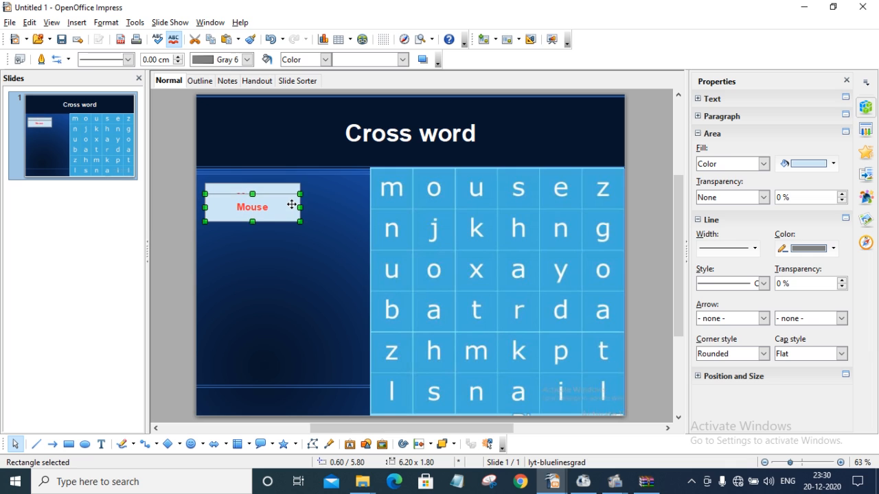
key(Down)
key(Down)
key(Down)
key(Down)
key(Down)
key(Down)
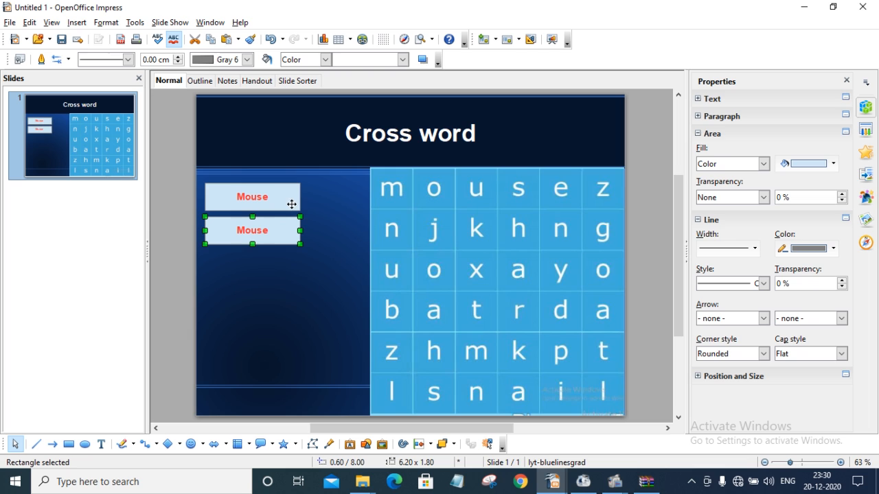
Paste another copy of the Mouse box and move it straight down to just above the slide's lower double line.
click(292, 204)
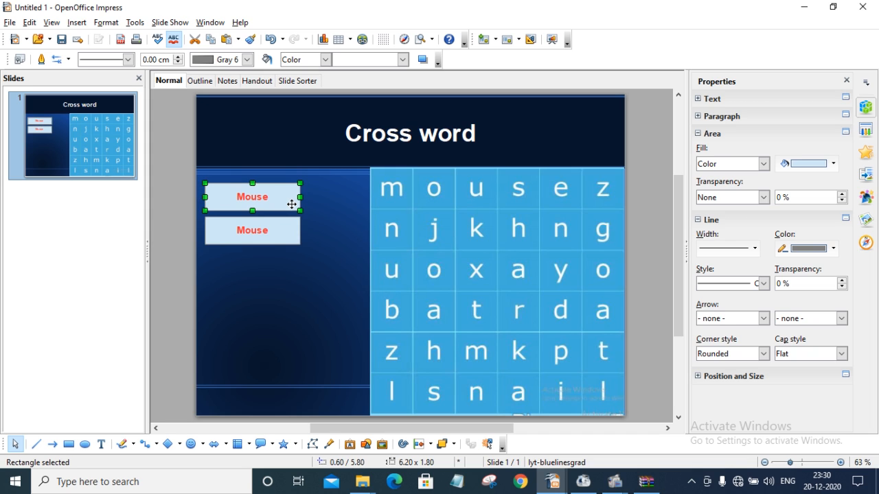
key(ctrl+v)
key(Down)
key(Down)
key(Down)
key(Down)
key(Down)
key(Down)
key(Down)
key(Down)
key(Down)
key(Down)
key(Down)
key(Down)
key(Down)
key(Down)
key(Down)
key(Down)
key(Down)
key(Down)
key(Down)
key(Down)
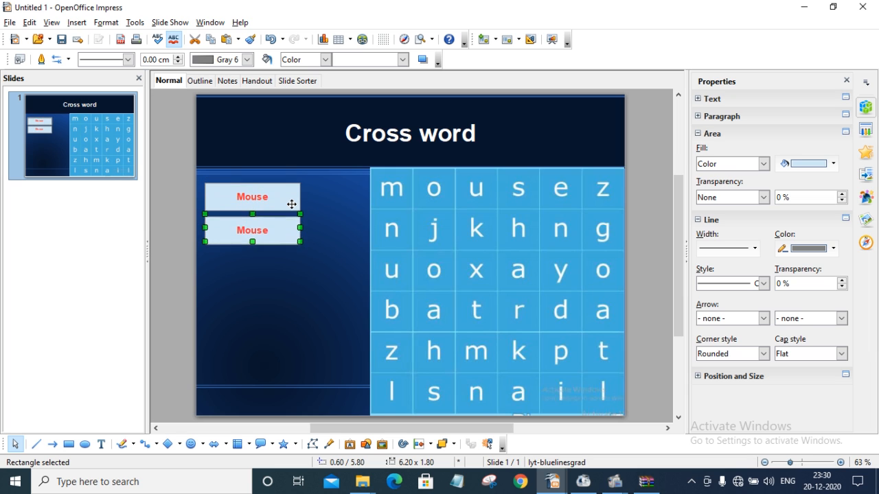
key(Down)
key(Down)
key(Down)
key(Down)
key(Down)
key(Down)
key(Down)
key(Down)
key(Down)
key(Down)
key(Down)
key(Down)
key(Down)
key(Down)
key(Down)
key(Down)
key(Down)
key(Down)
key(Down)
key(Down)
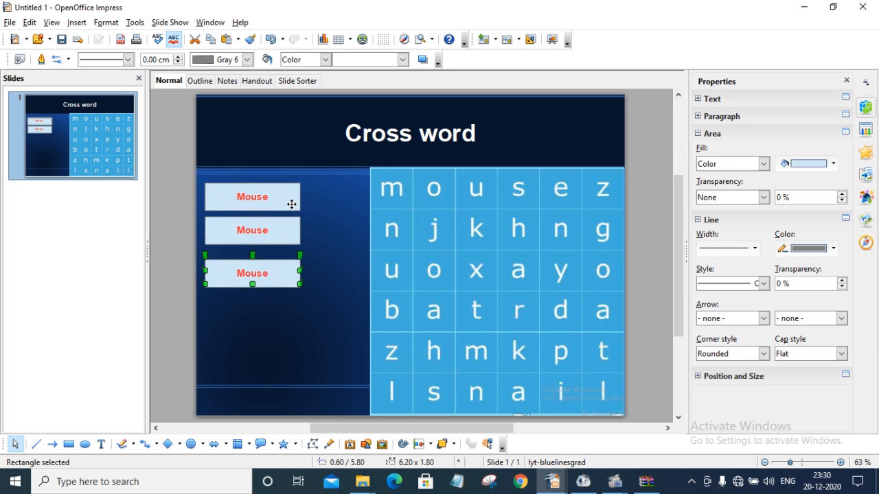
key(Down)
key(Down)
key(Down)
key(Down)
key(Down)
key(Down)
key(Down)
key(Down)
key(Down)
key(Down)
key(Down)
key(Down)
key(Down)
key(Down)
key(Down)
key(Down)
key(Down)
key(Down)
key(Down)
key(Down)
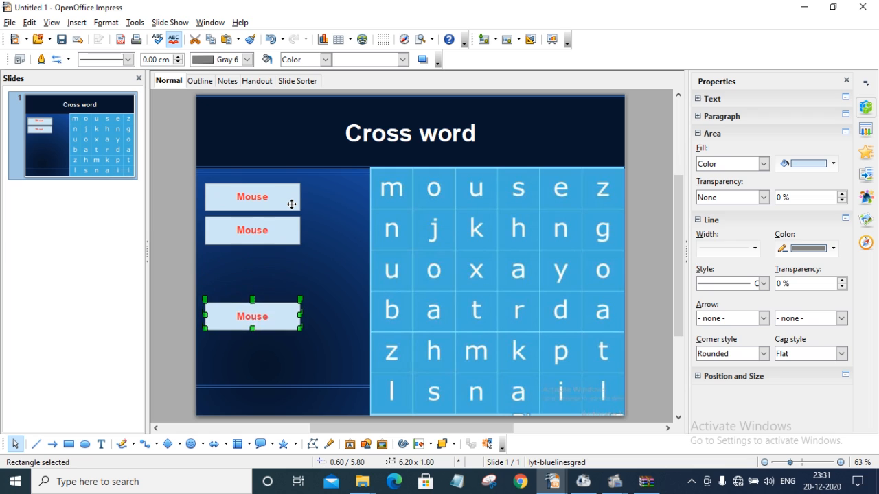
key(Down)
key(Down)
key(Down)
key(Down)
key(Down)
key(Down)
key(Down)
key(Down)
key(Down)
key(Down)
key(Down)
key(Down)
key(Down)
key(Down)
key(Down)
key(Down)
key(Down)
key(Down)
key(Down)
key(Down)
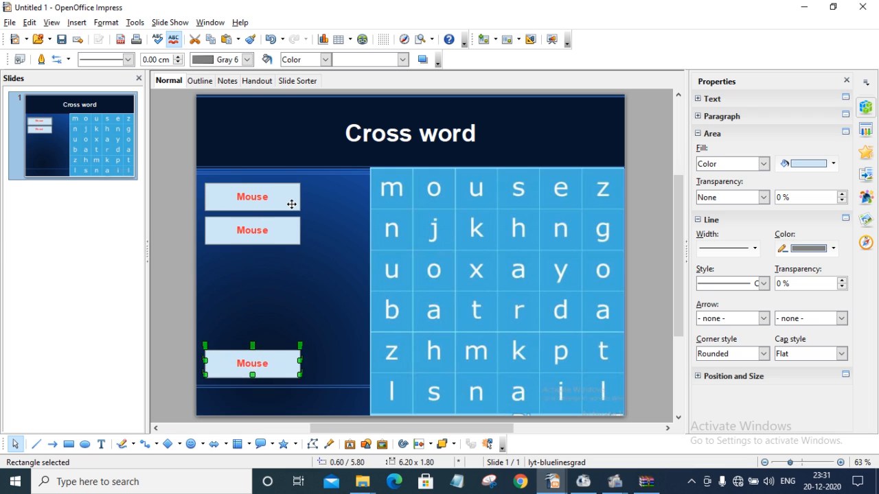
key(Down)
key(Down)
key(Down)
Add three more Mouse box copies between the second and lowest boxes, at about 14.20, 12.00 and 10.00 cm vertically.
drag(273, 186, 275, 315)
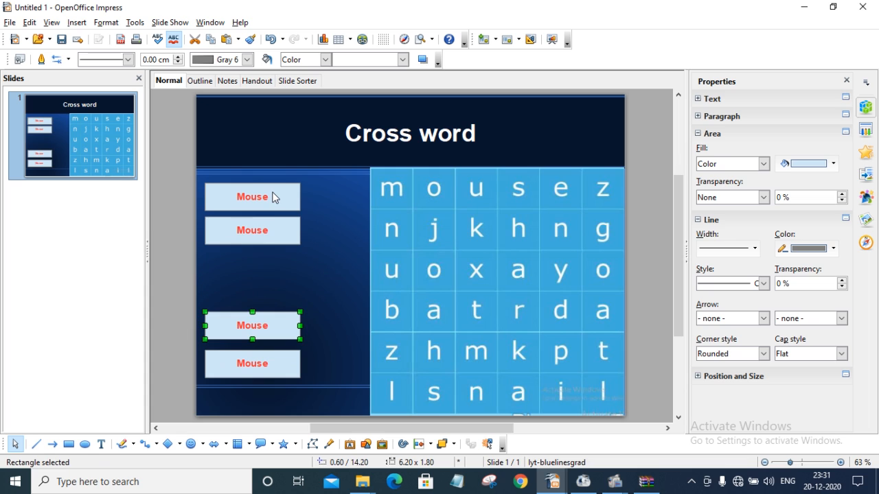
drag(274, 197, 272, 287)
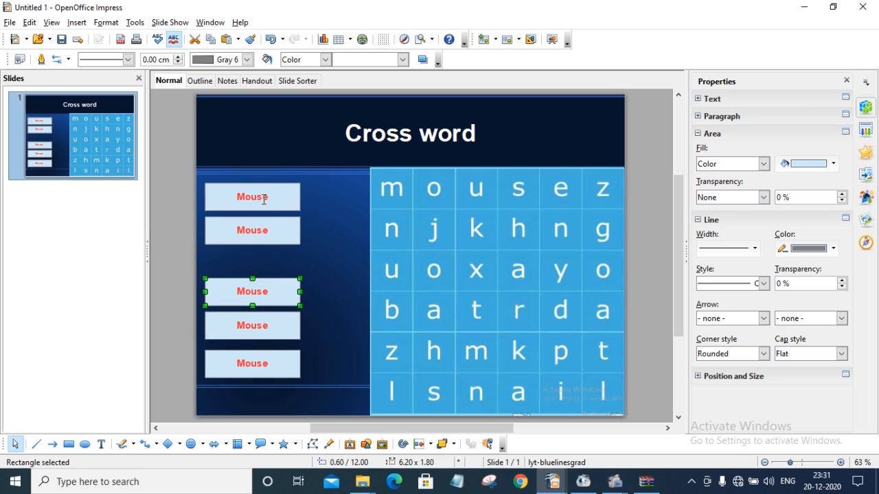
drag(269, 202, 277, 265)
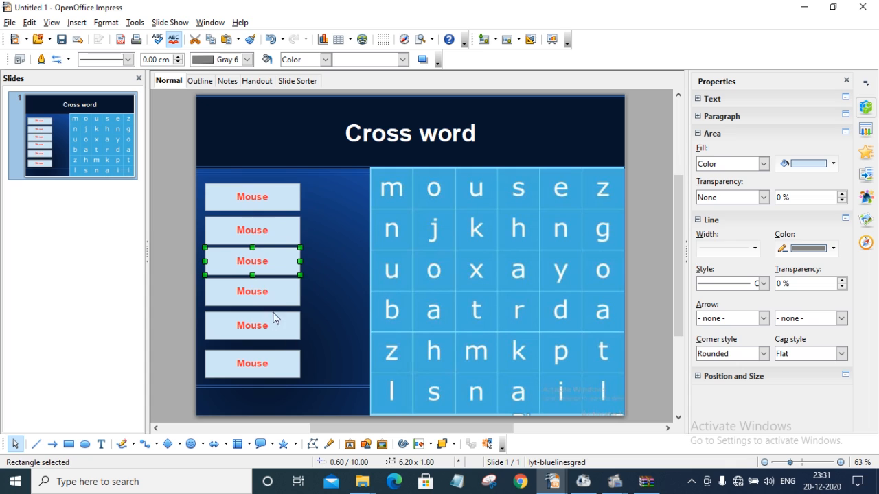
Shift the fifth, fourth and third Mouse boxes slightly down to even out the spacing of the column.
click(342, 313)
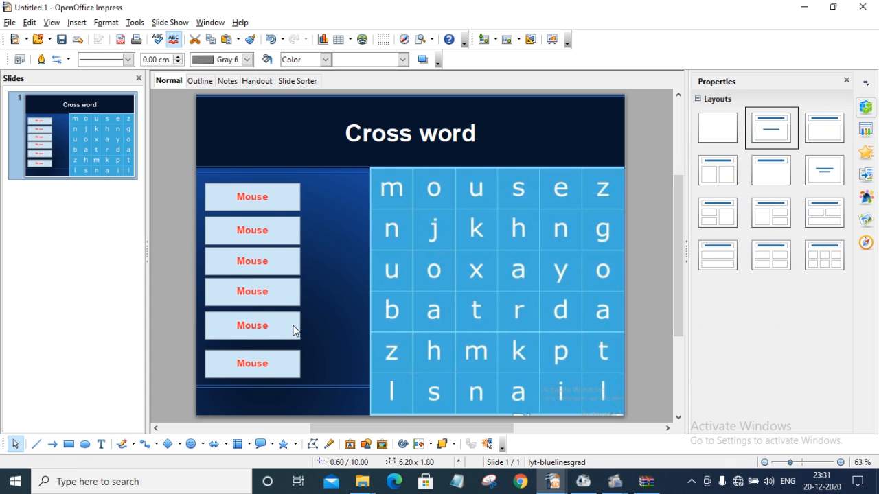
drag(295, 330, 291, 299)
click(284, 262)
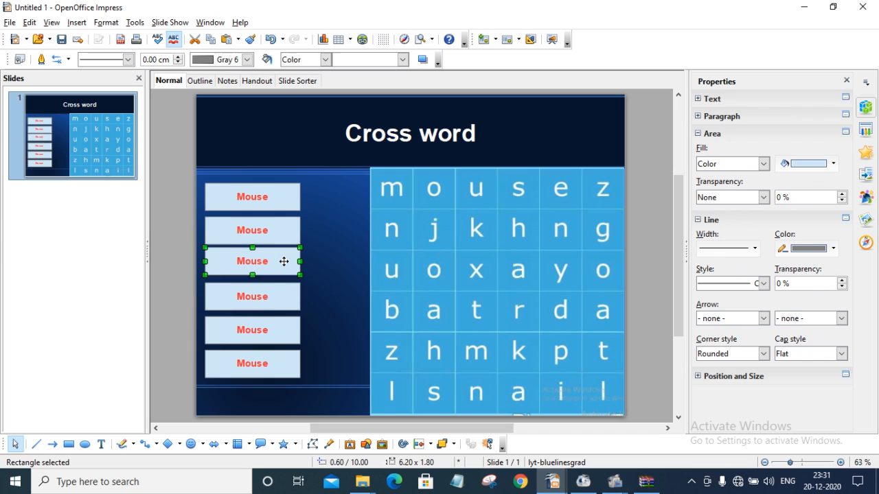
key(Down)
key(Down)
key(Down)
click(313, 245)
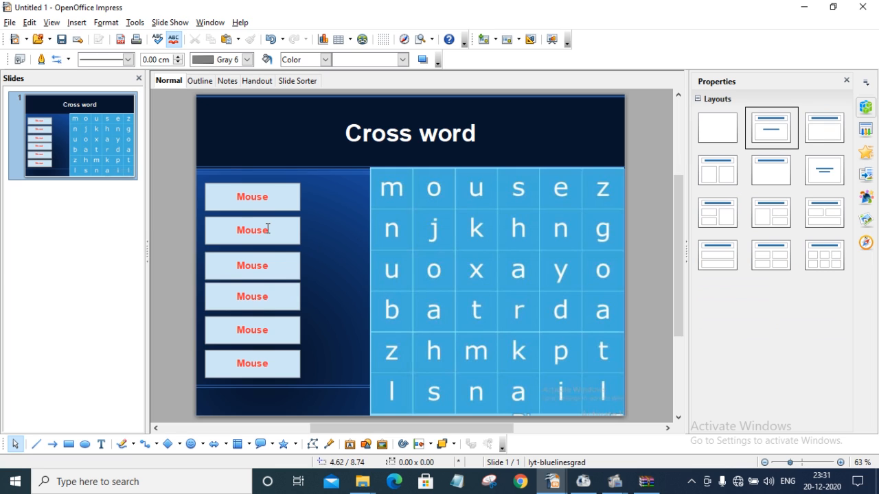
Replace the text of the second box with Ox.
click(268, 228)
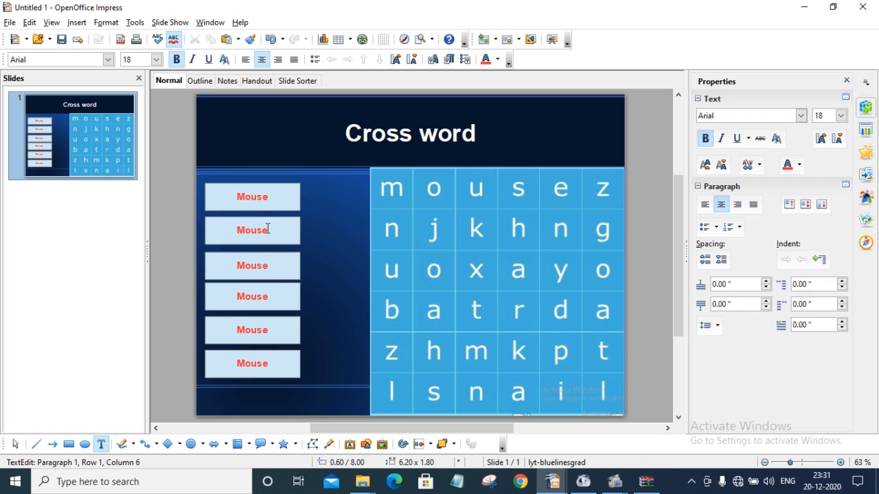
key(BackSpace)
key(BackSpace)
key(BackSpace)
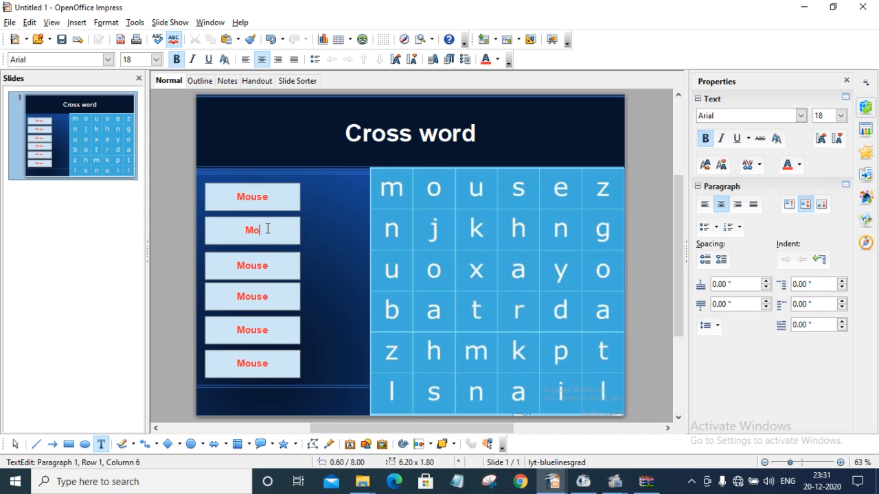
key(BackSpace)
key(BackSpace)
text(ox)
Replace the text of the third box with Bat.
click(269, 264)
key(BackSpace)
key(BackSpace)
key(BackSpace)
key(BackSpace)
key(BackSpace)
text(Bat)
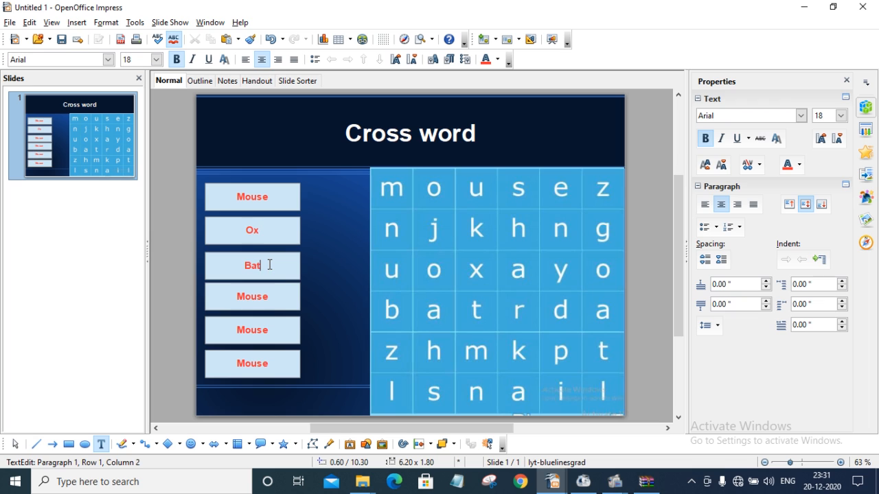
Replace the text of the fourth box with Goat.
click(269, 298)
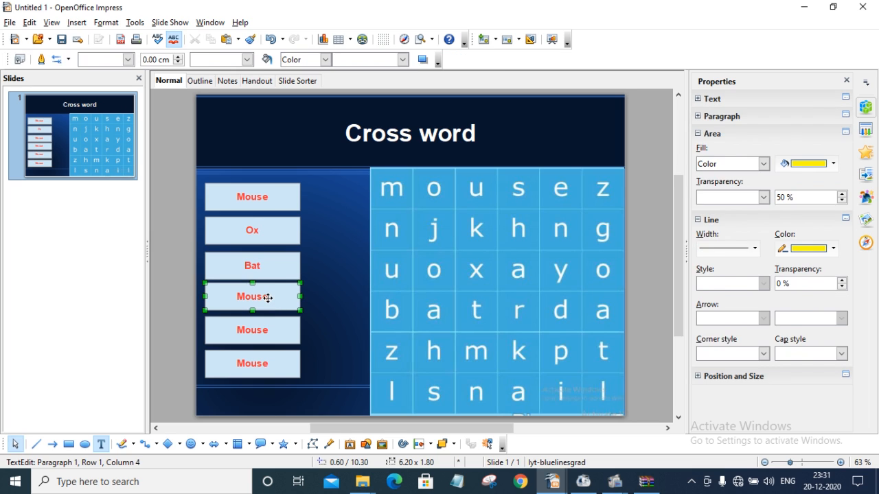
key(BackSpace)
key(BackSpace)
key(BackSpace)
key(BackSpace)
key(BackSpace)
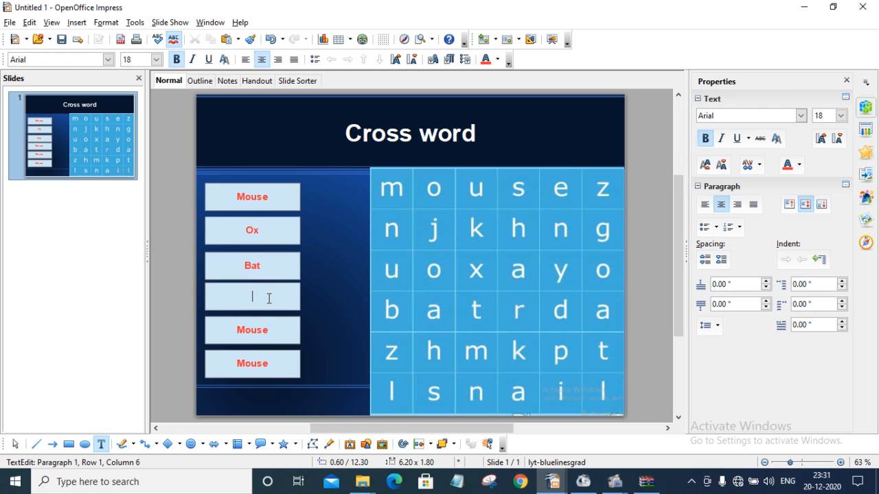
text(Goat)
Replace the text of the fifth box with Shark.
key(BackSpace)
key(BackSpace)
key(BackSpace)
key(BackSpace)
key(BackSpace)
text(shark)
Replace the text of the lowest box with Snail and leave text editing.
double_click(265, 363)
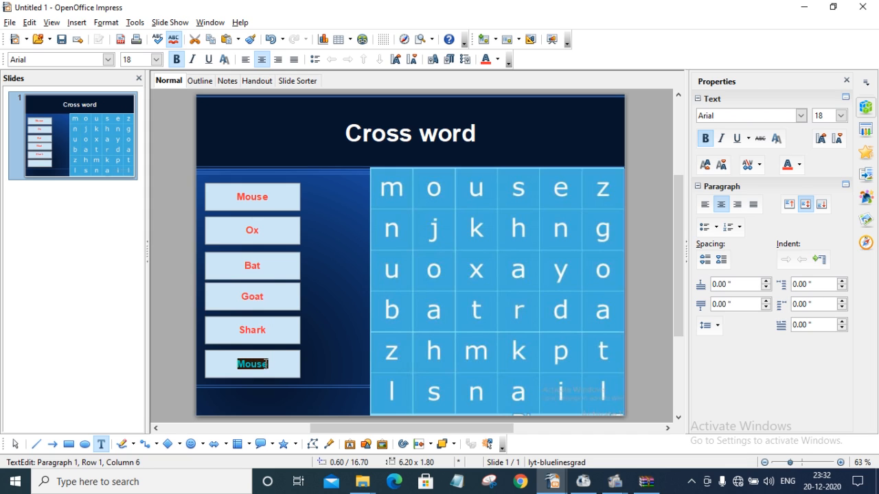
key(BackSpace)
text(Snail)
click(329, 325)
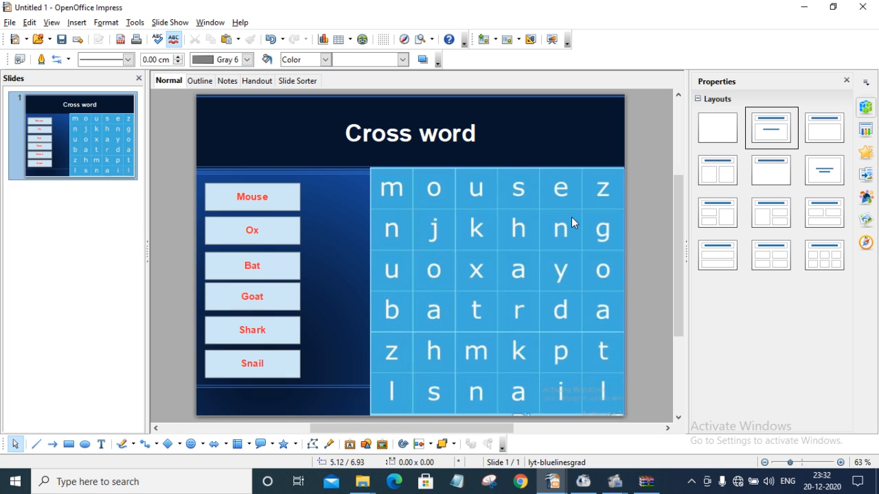
Draw a star about 1.60 × 1.40 cm at the right end of the Mouse box and fill it with Pink 7.
click(283, 443)
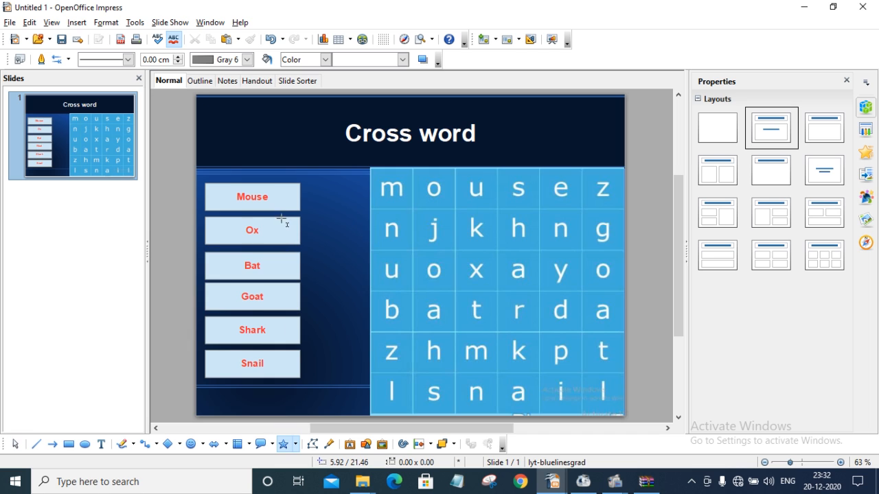
drag(277, 191, 295, 200)
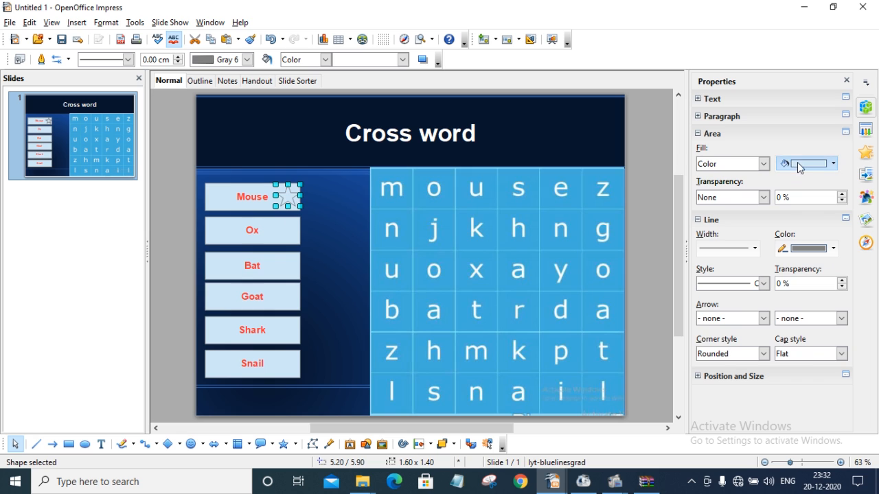
click(833, 164)
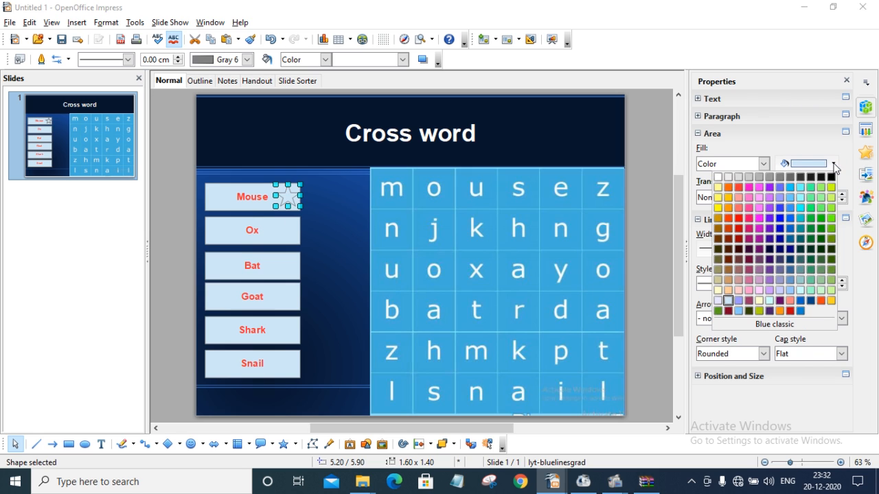
click(753, 266)
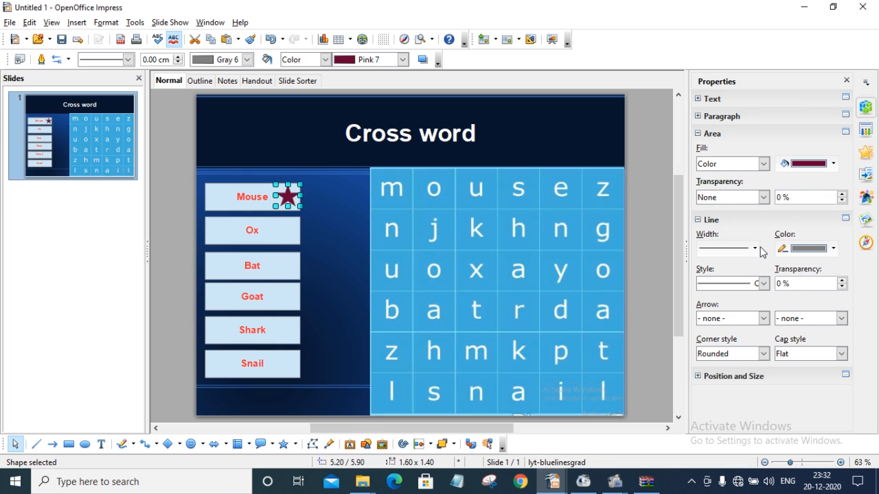
Give the star a 2.3 pt outline in Green 3.
click(756, 250)
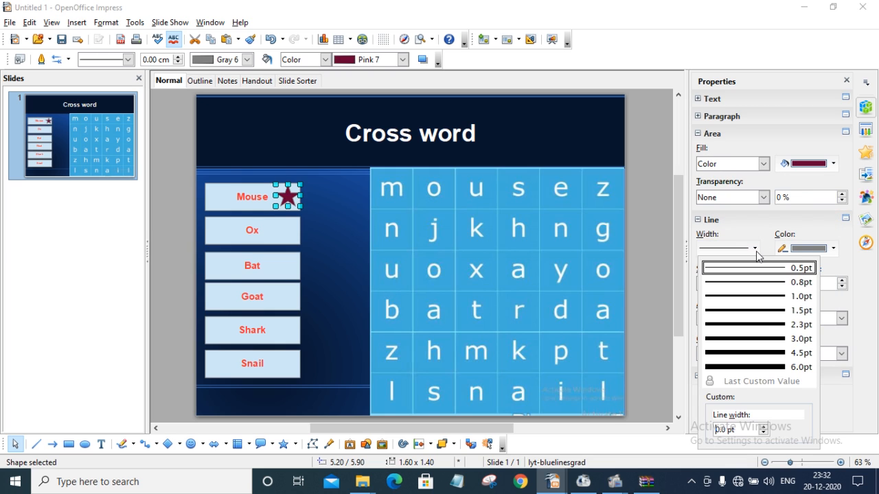
click(755, 326)
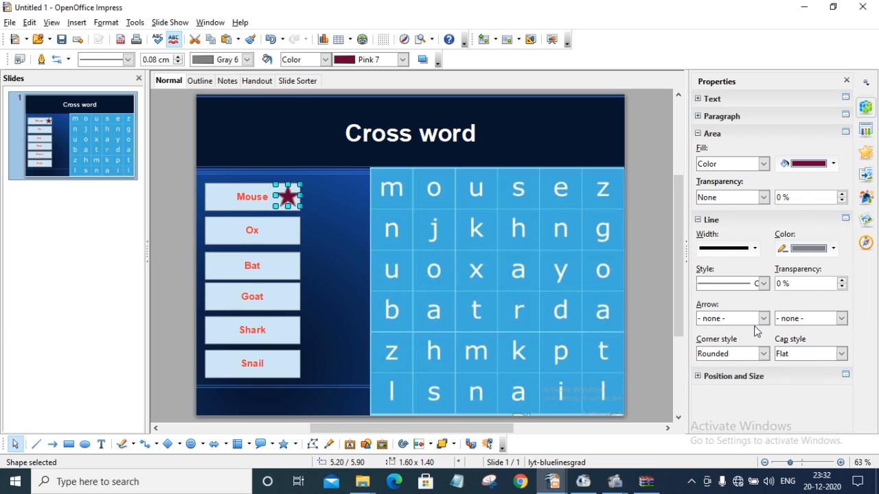
click(833, 249)
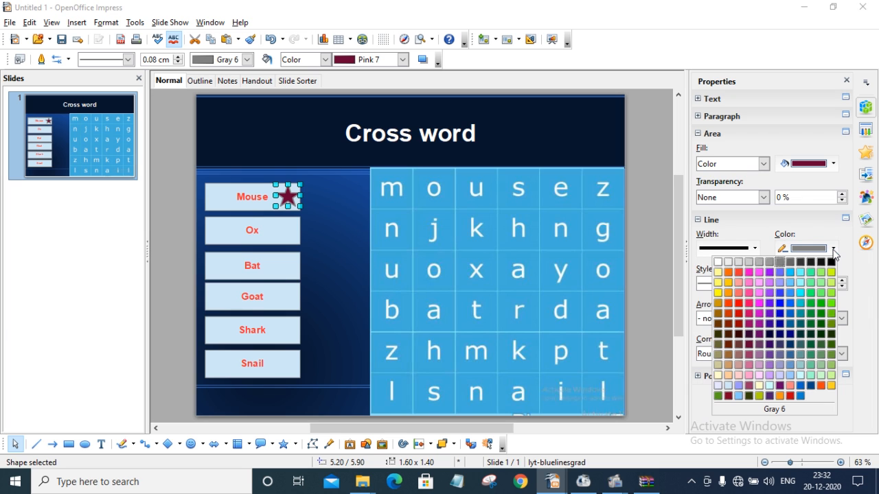
click(824, 312)
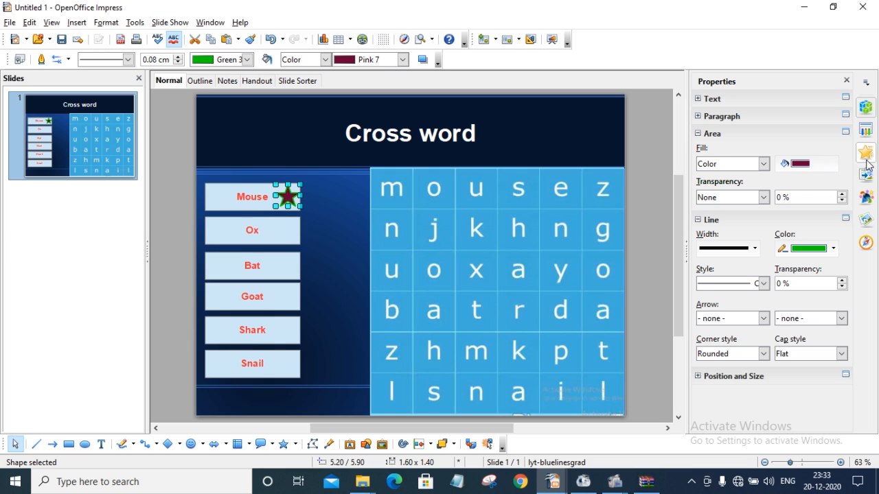
Add a Freeform Line motion path at Medium speed to the star, starting and ending at the grid's first letter m.
click(866, 154)
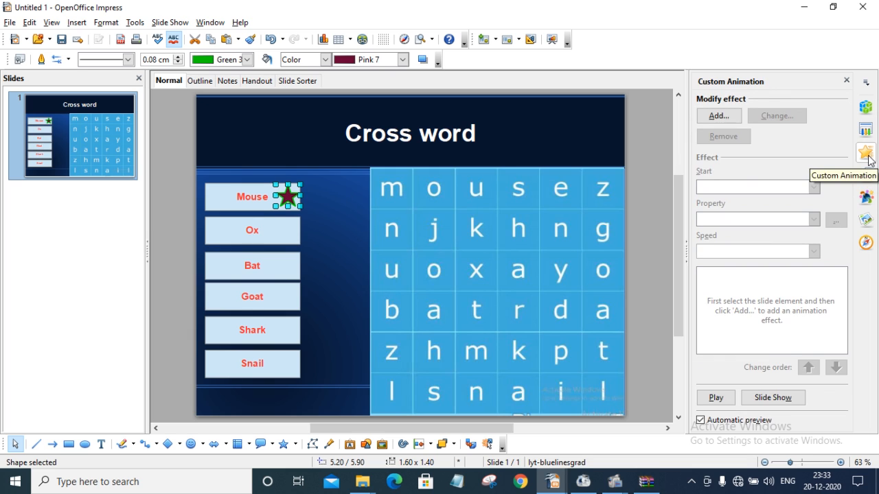
click(723, 118)
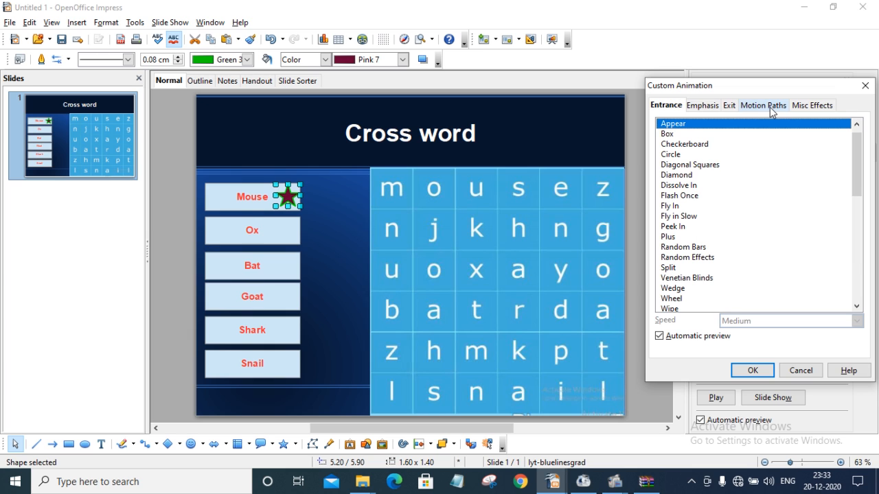
click(763, 105)
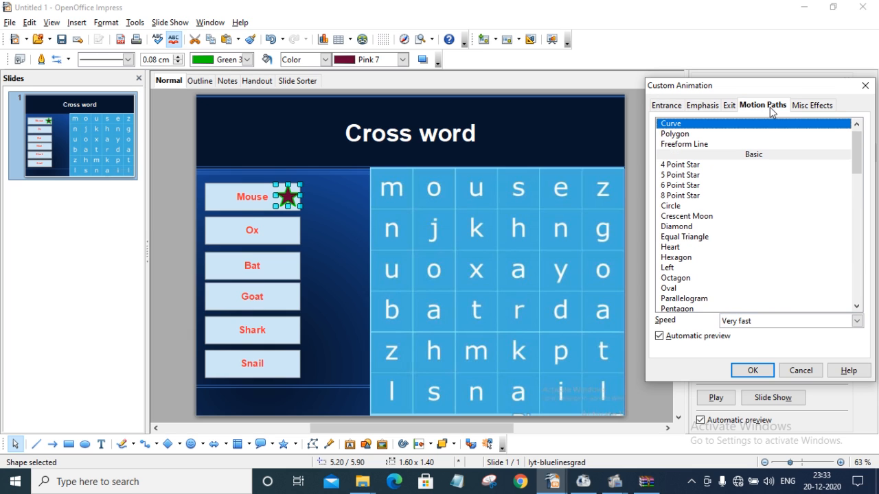
click(683, 145)
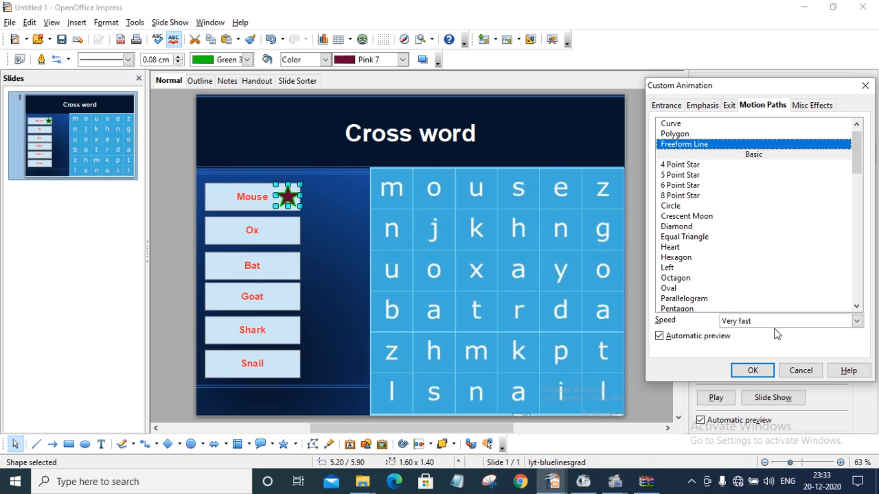
click(856, 322)
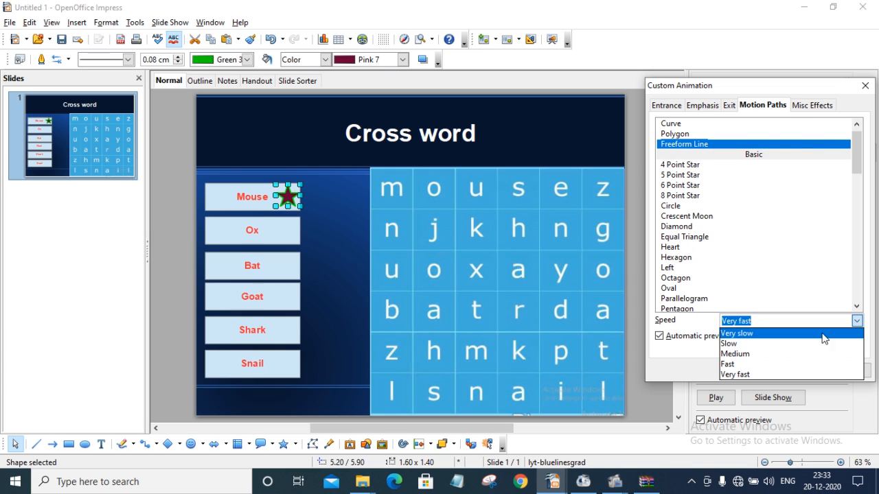
click(732, 353)
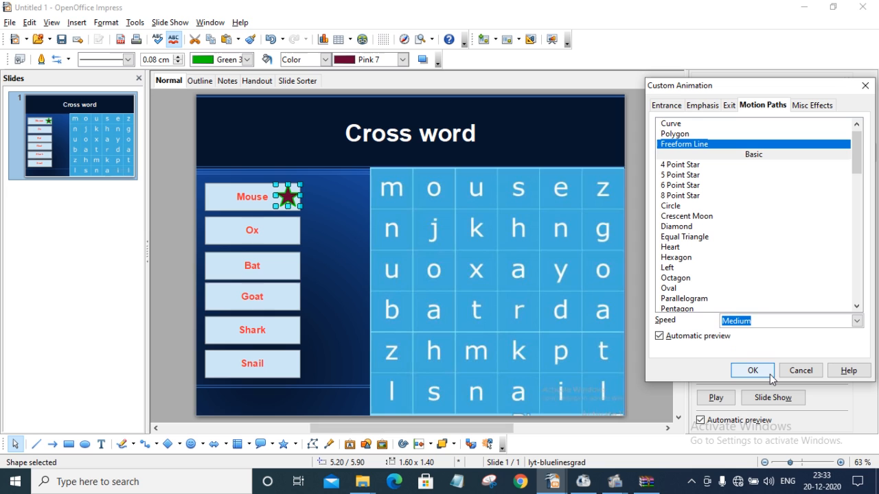
click(753, 370)
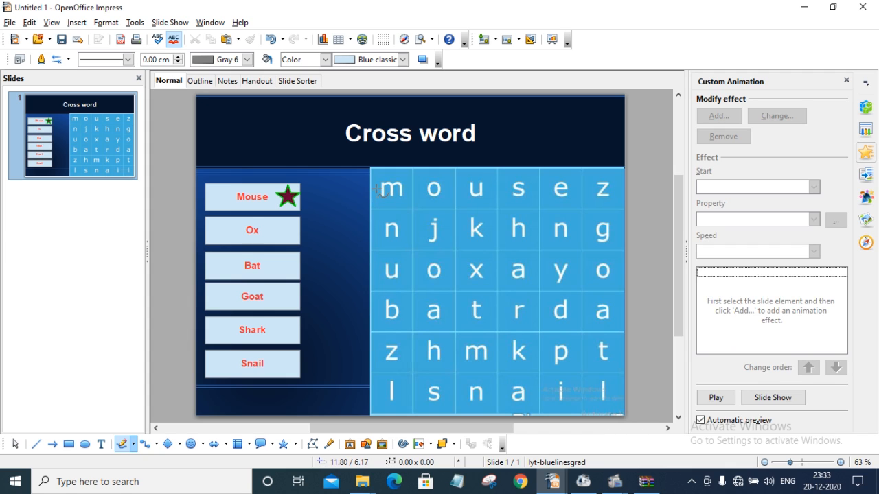
mouse_move(378, 190)
mouse_down()
mouse_move(402, 173)
mouse_move(496, 173)
mouse_move(549, 175)
mouse_move(581, 193)
mouse_move(572, 211)
mouse_move(413, 210)
mouse_move(387, 206)
mouse_move(374, 189)
mouse_up()
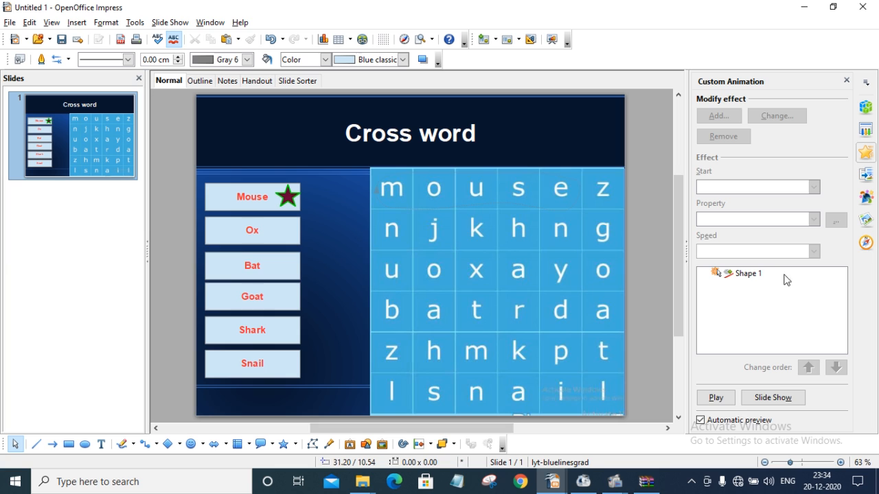
Set the star's motion effect to start on click of the star itself, Shape 1.
click(748, 274)
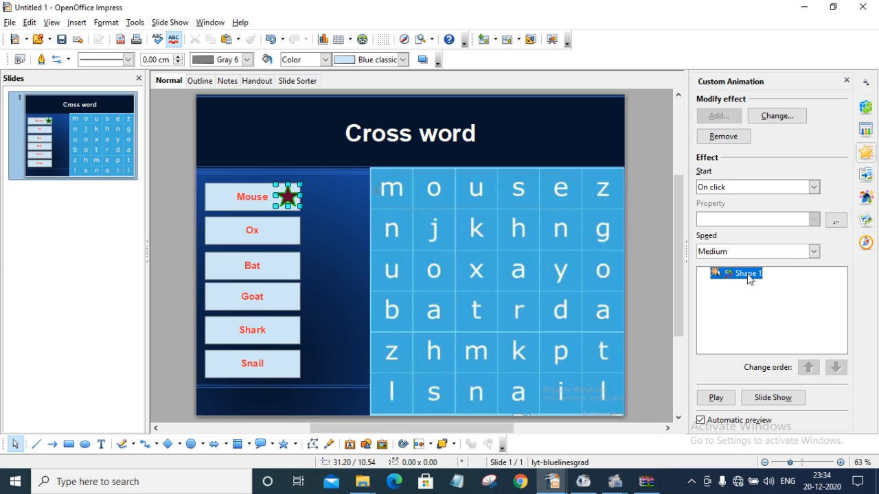
click(836, 221)
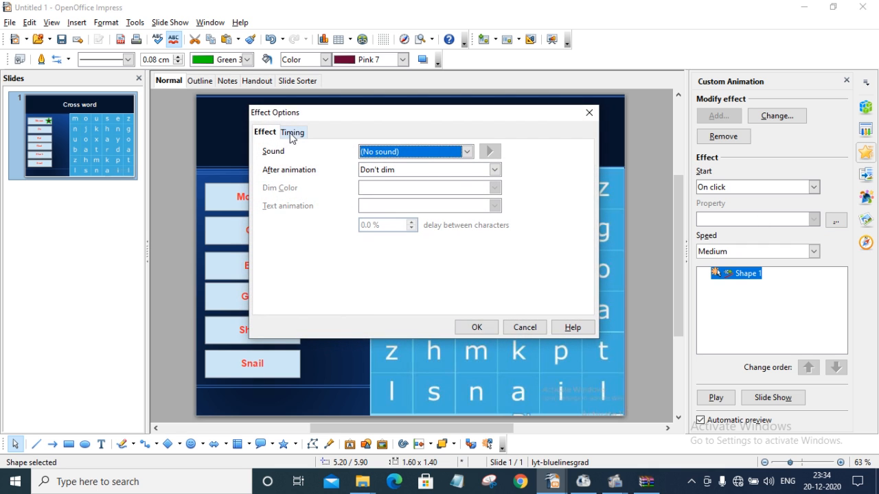
click(293, 133)
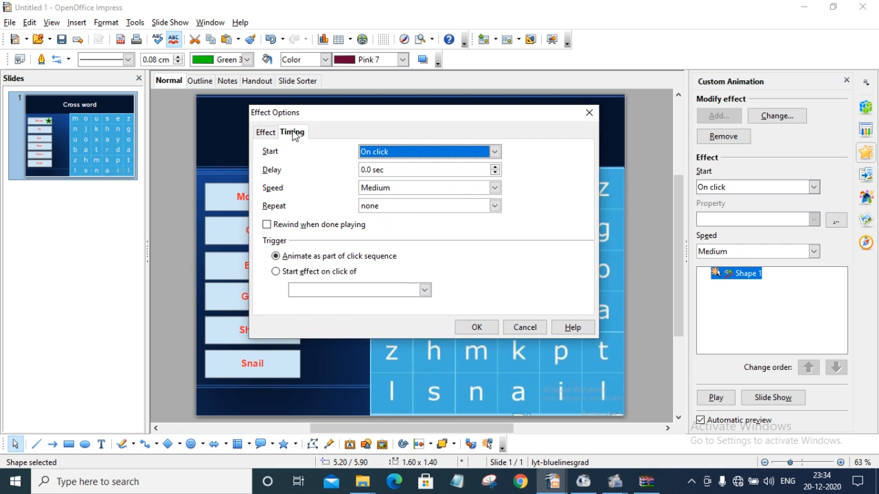
click(276, 272)
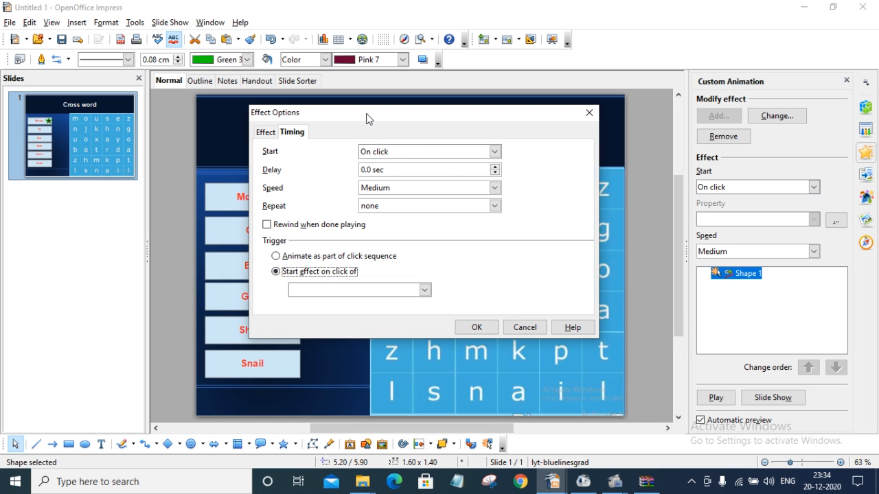
drag(366, 119, 481, 118)
click(539, 290)
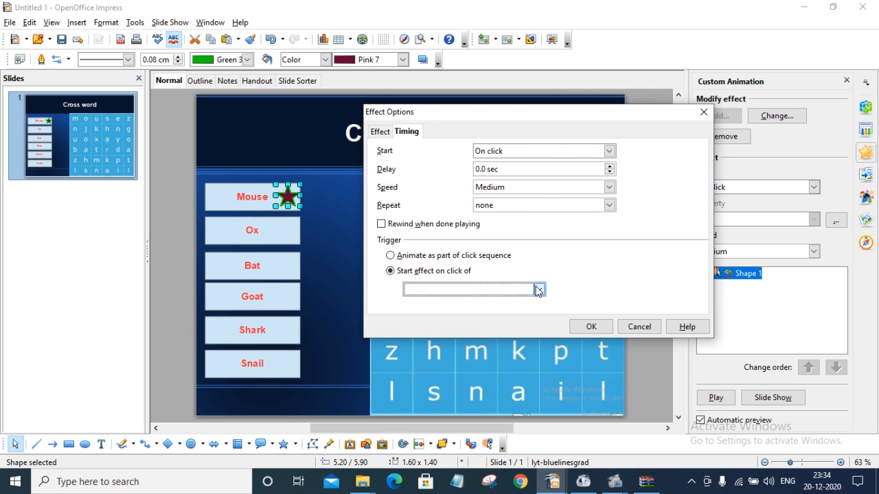
drag(539, 319, 541, 351)
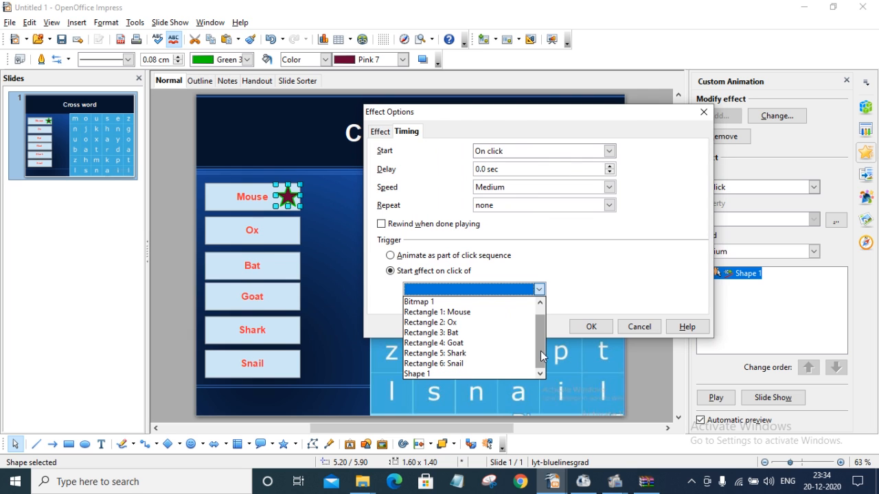
click(420, 374)
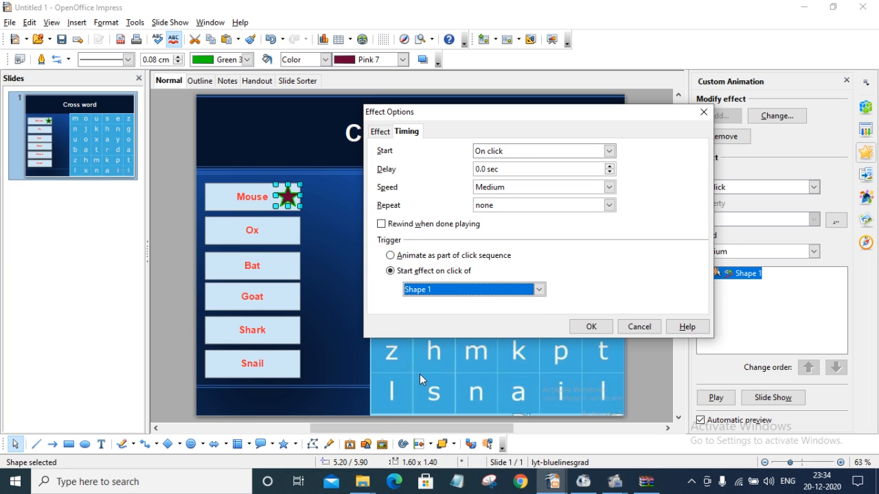
click(582, 327)
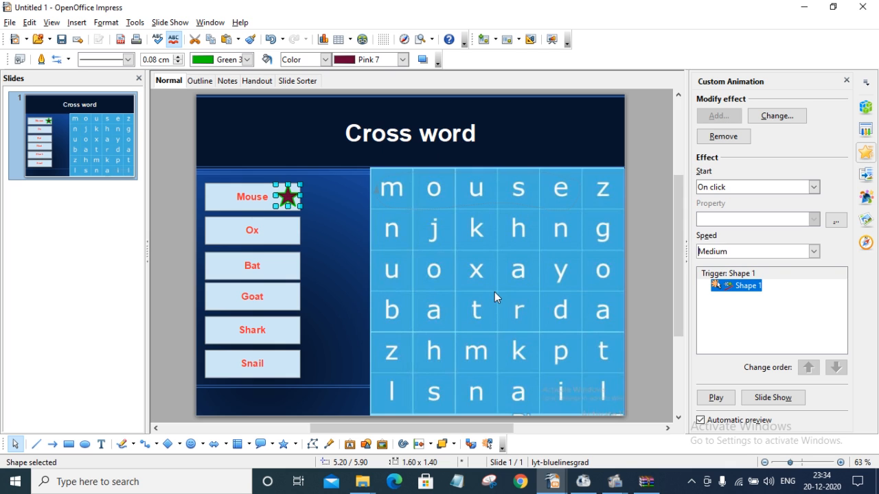
Run the slide show, trigger the star's animation to test it, and return to editing.
click(173, 24)
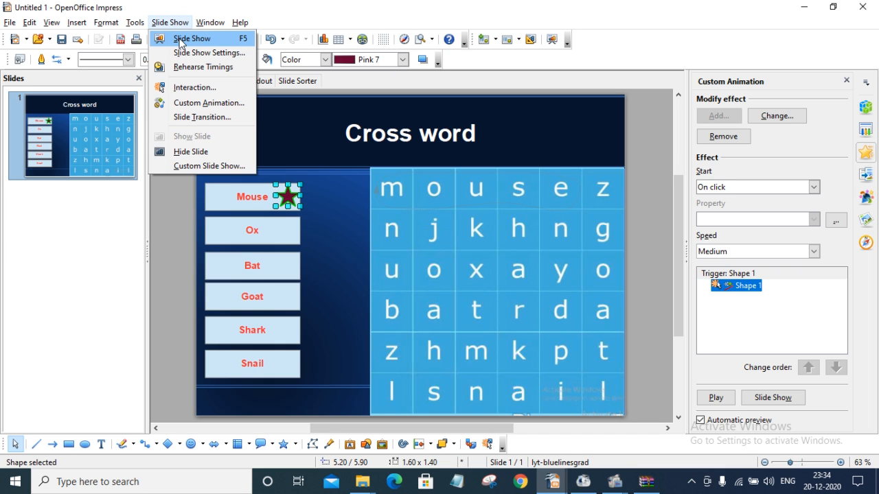
click(180, 39)
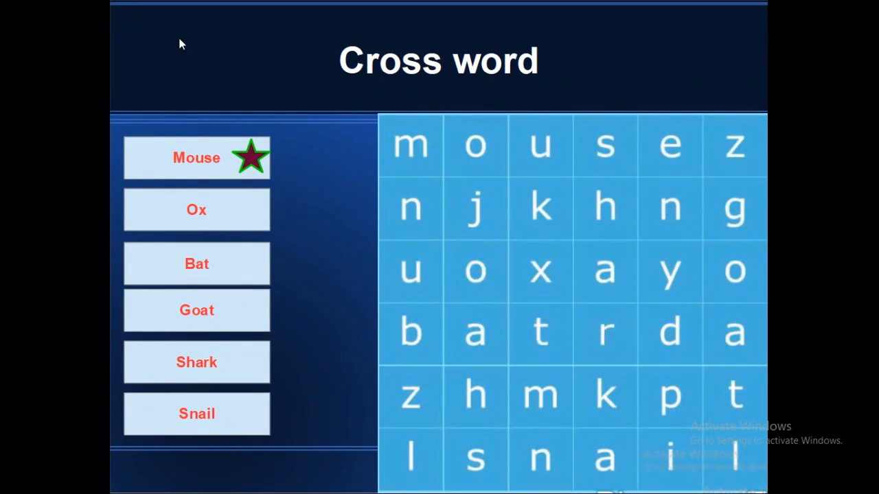
click(253, 163)
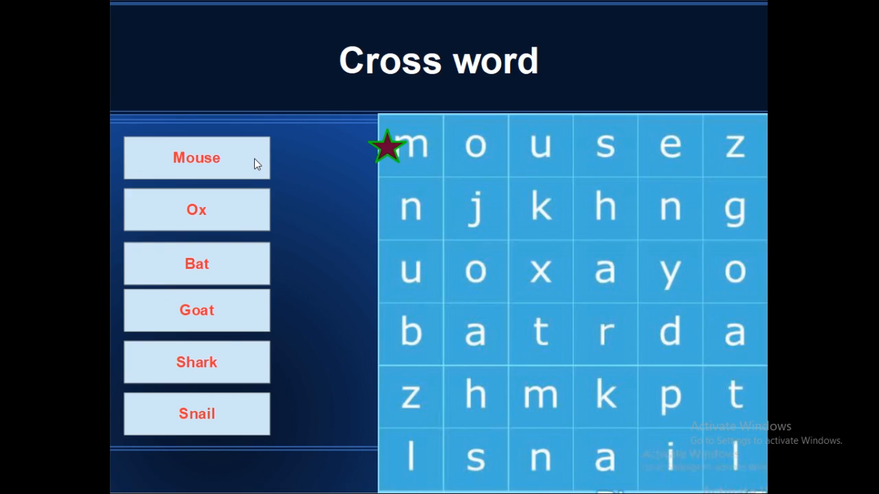
key(Escape)
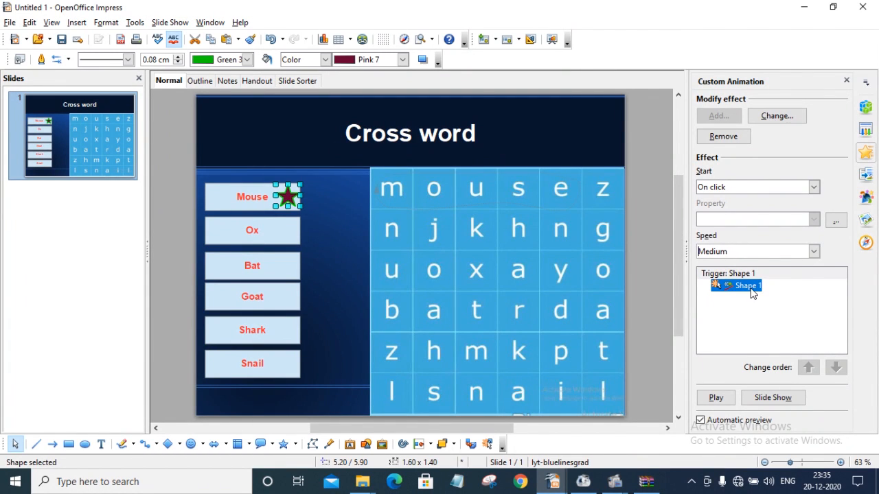
Set the Mouse star's motion effect to hide the star after its animation.
click(835, 221)
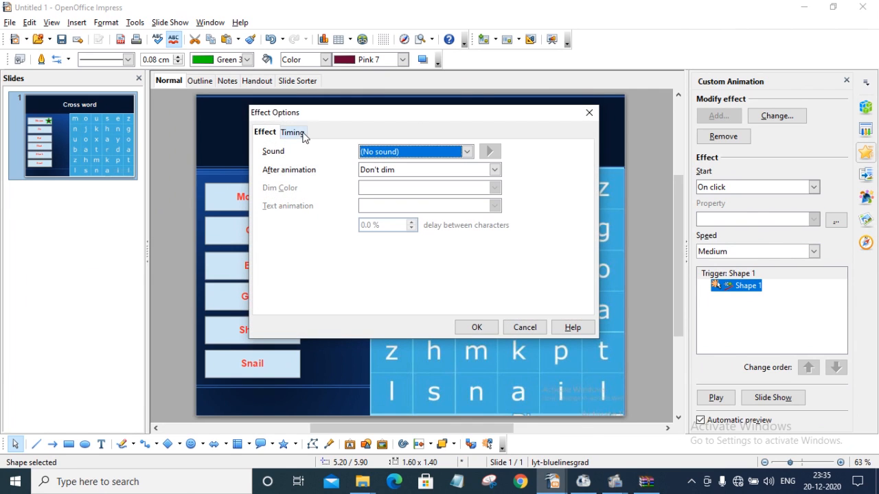
click(495, 170)
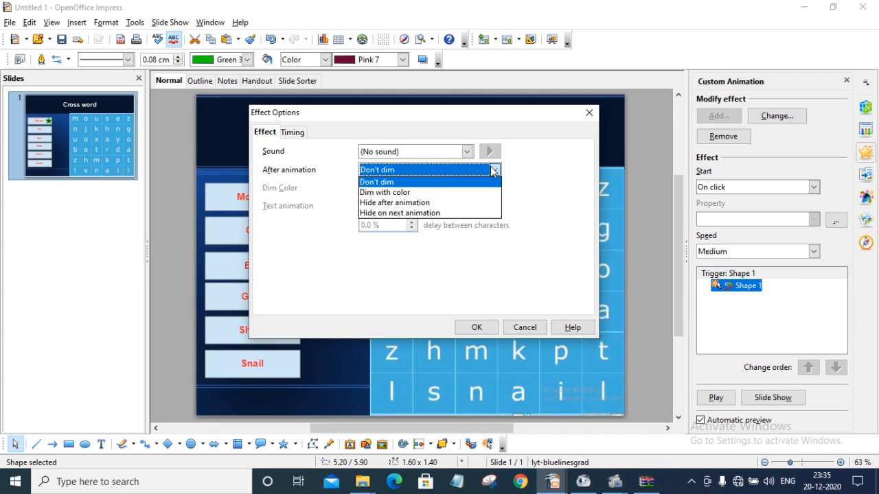
click(414, 202)
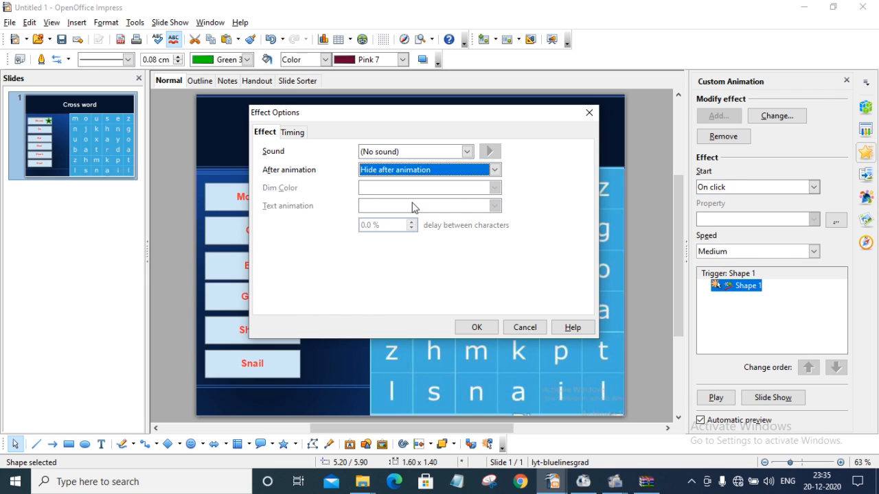
click(484, 331)
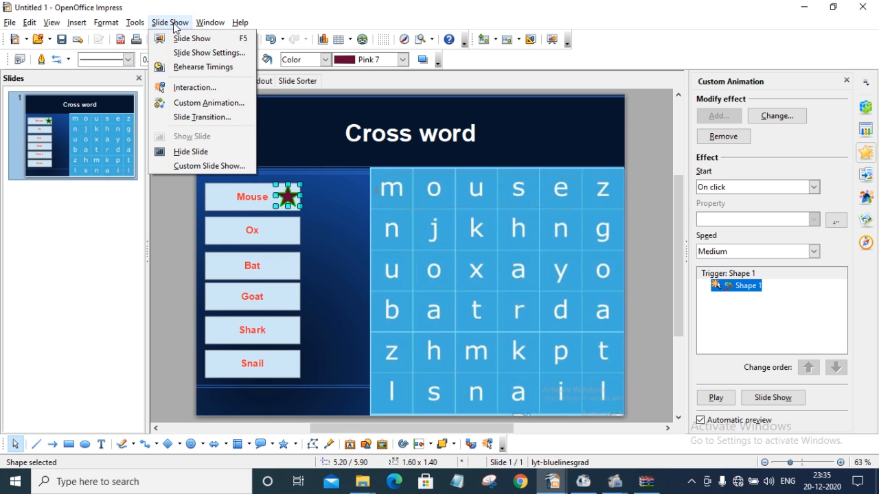
Run the slide show, trigger the Mouse star to check that it hides after moving, and return to editing.
click(187, 39)
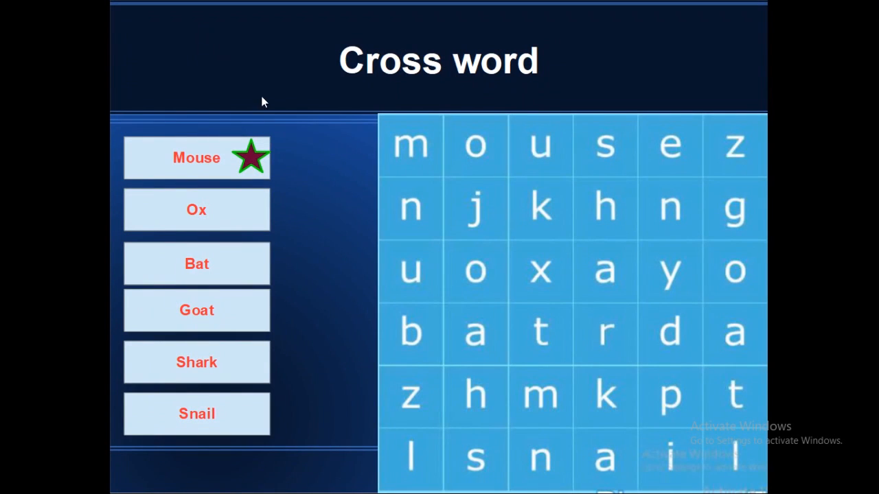
click(256, 157)
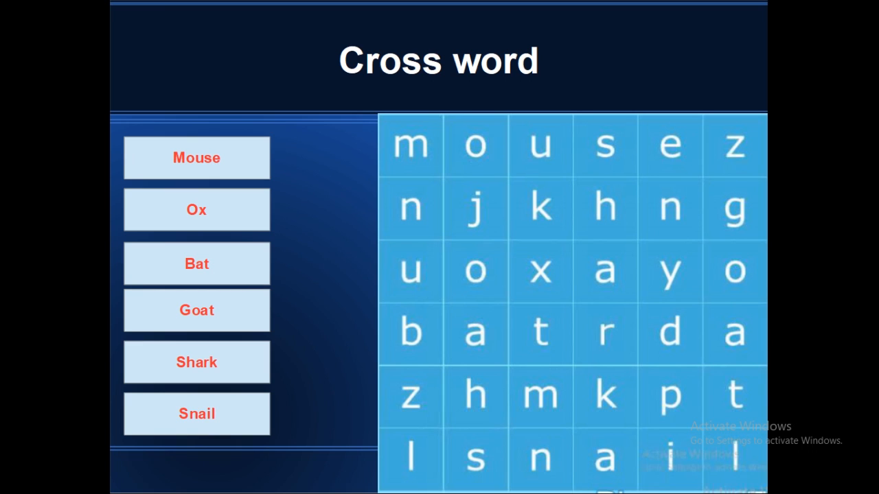
key(Escape)
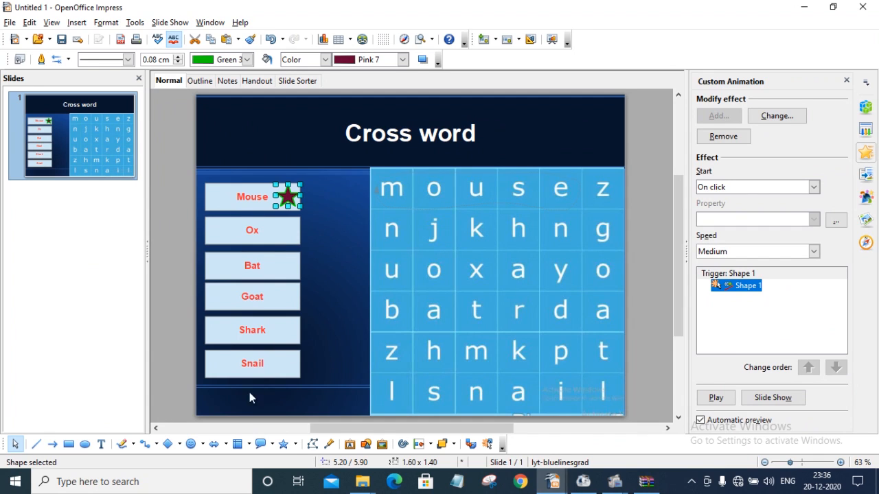
Draw a five-point star at the right end of the Ox word box.
click(285, 445)
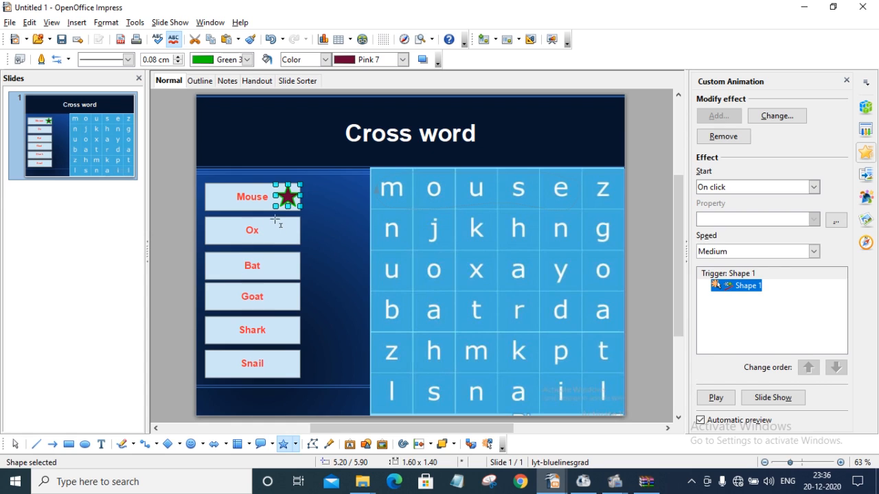
drag(276, 219, 295, 238)
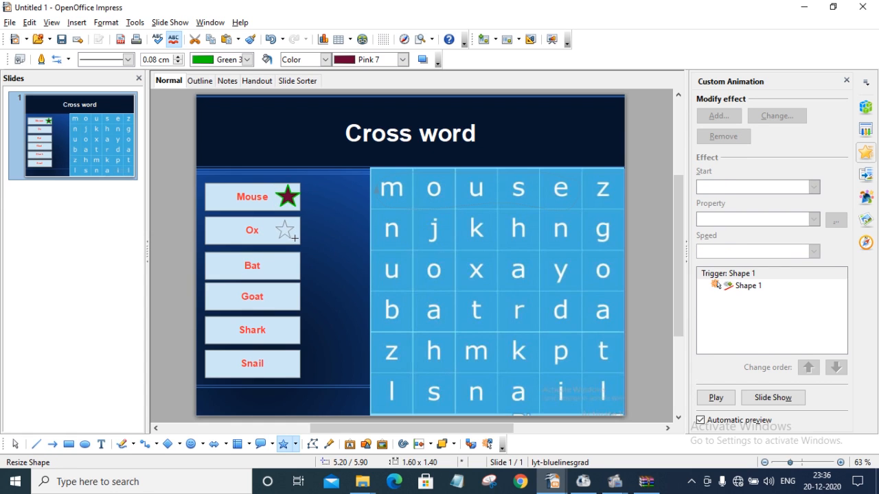
drag(295, 238, 299, 243)
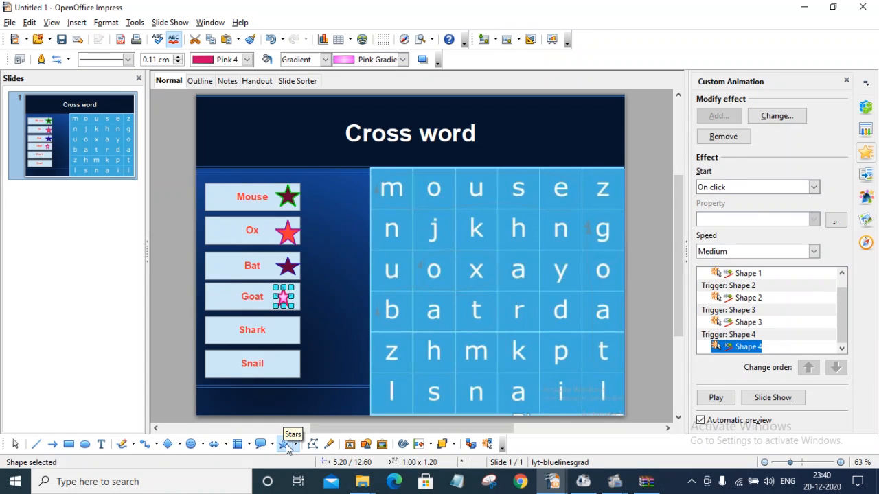
Draw a star about 1.60 × 1.50 cm at the right end of the Shark box and fill it with Red.
click(285, 445)
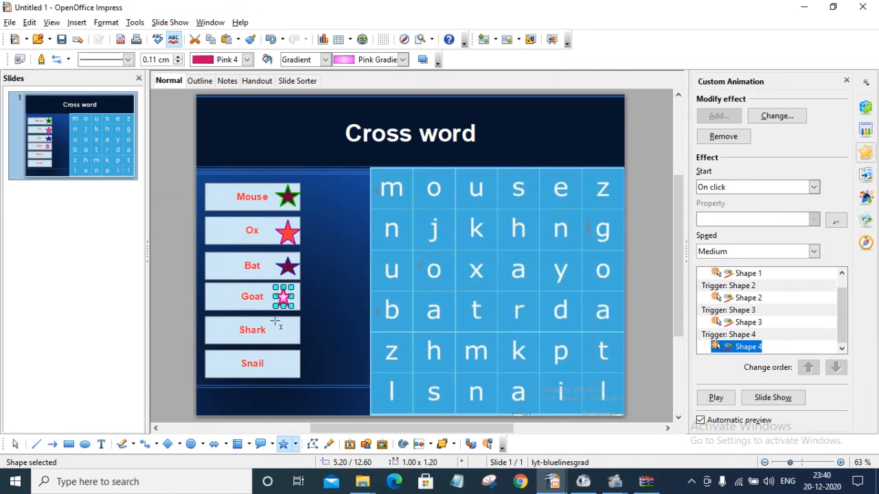
drag(279, 320, 300, 344)
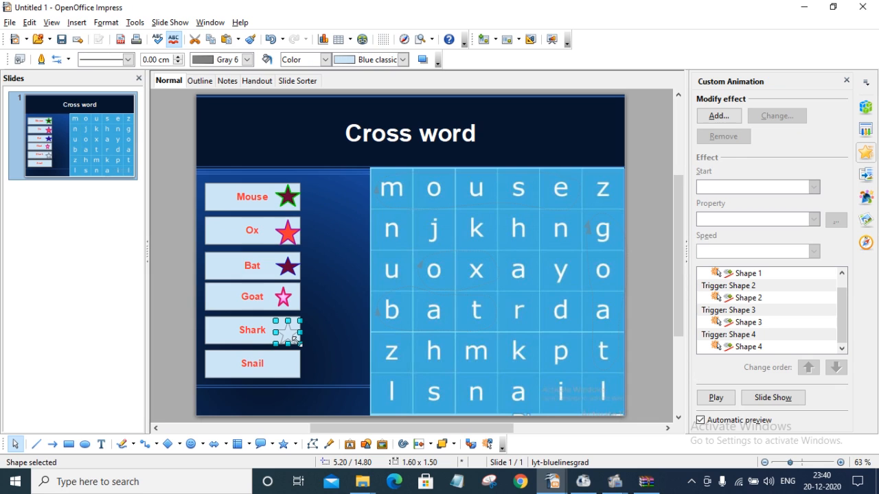
click(864, 111)
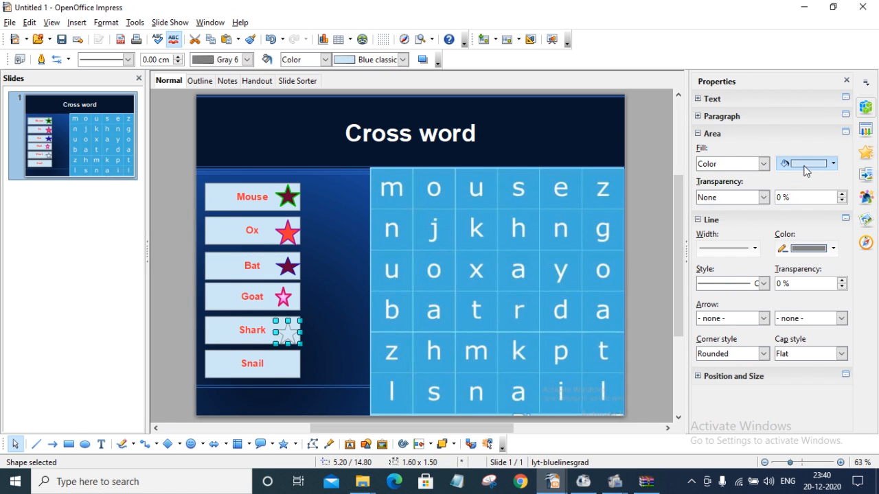
click(806, 165)
click(738, 188)
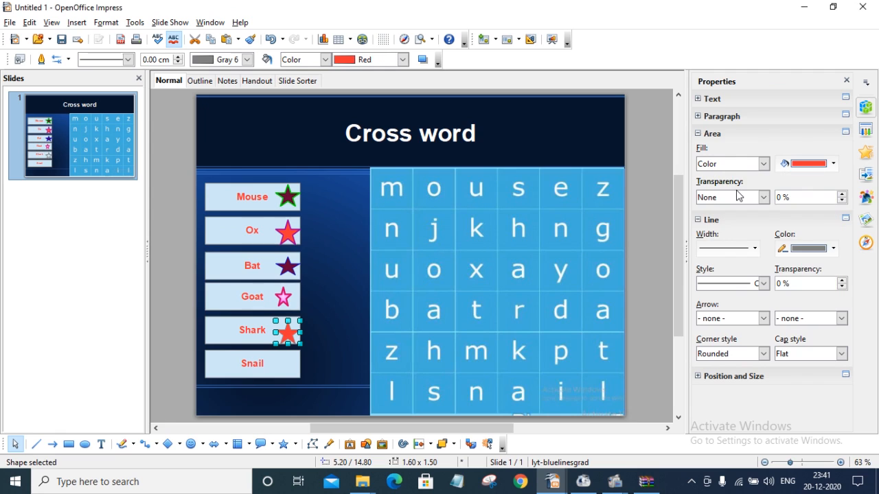
Give the Shark star a 1.5 pt outline in sky blue.
click(748, 253)
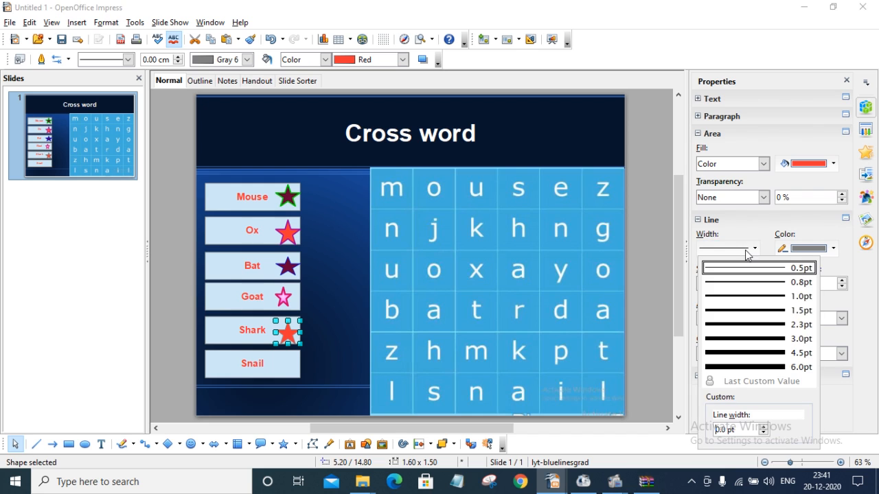
click(748, 315)
click(810, 249)
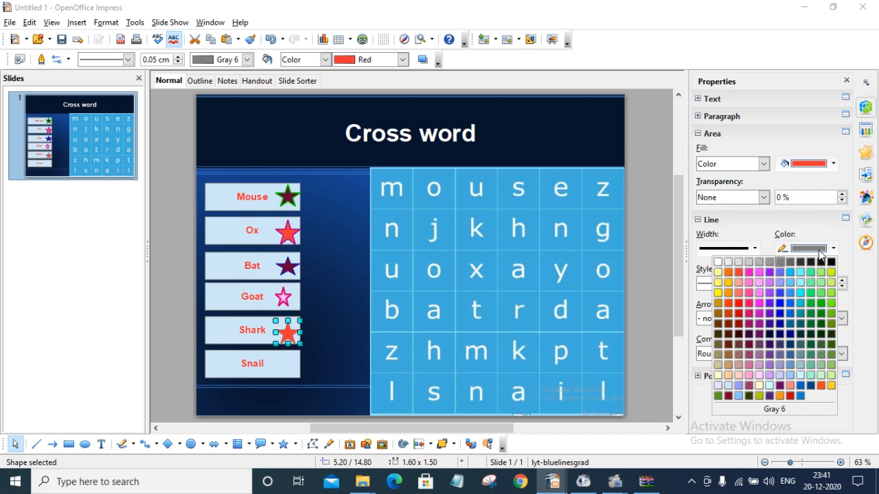
click(790, 359)
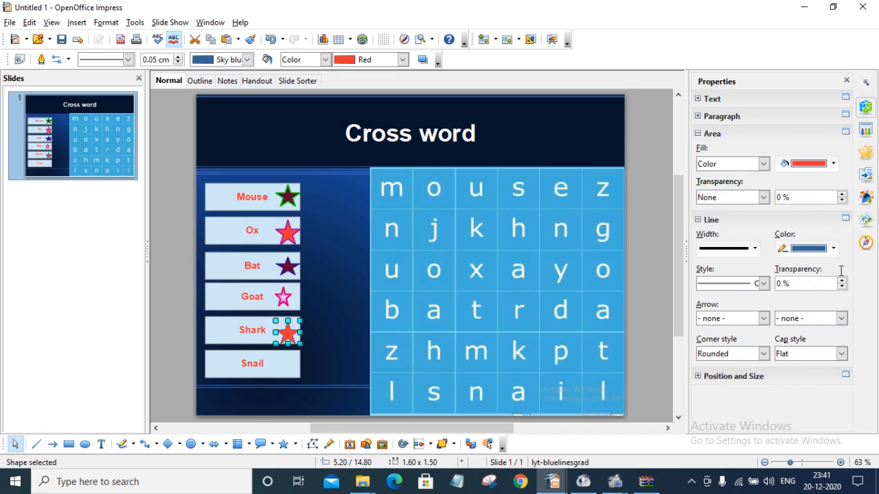
Add a Freeform Line motion path at Medium speed to the Shark star, starting and ending at the letter s in the grid's first row.
click(865, 155)
click(709, 114)
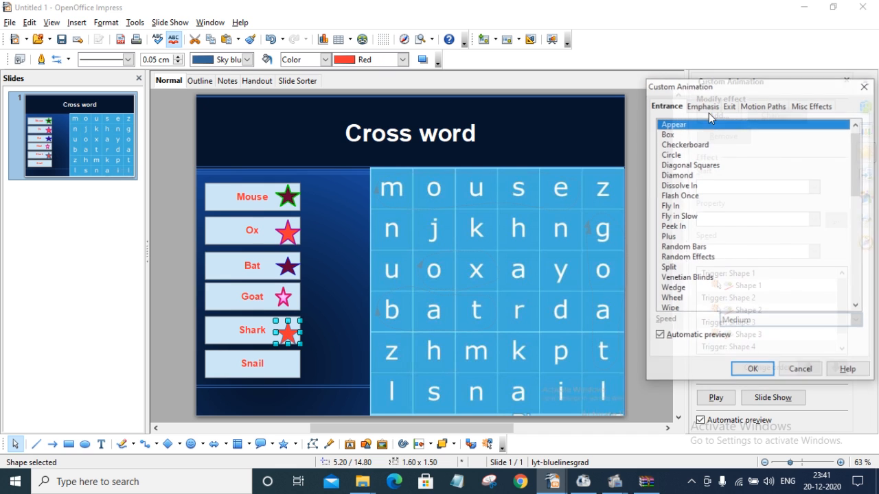
click(754, 108)
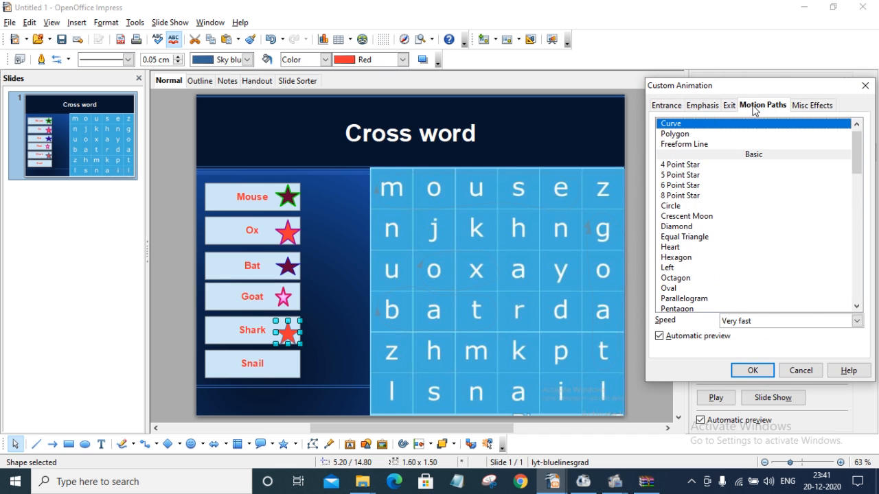
click(703, 144)
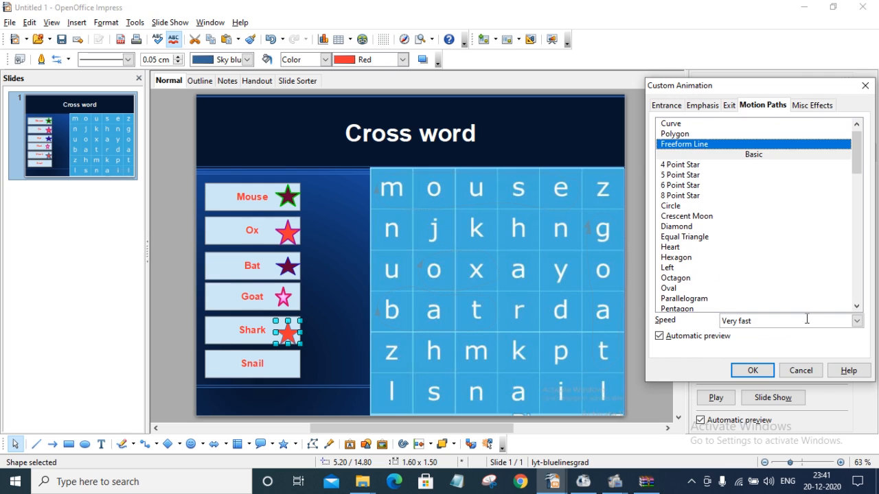
click(856, 320)
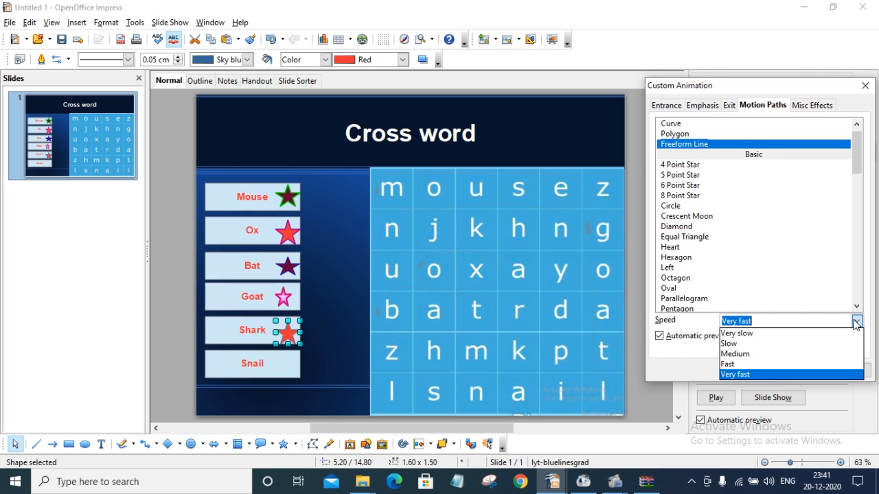
click(762, 354)
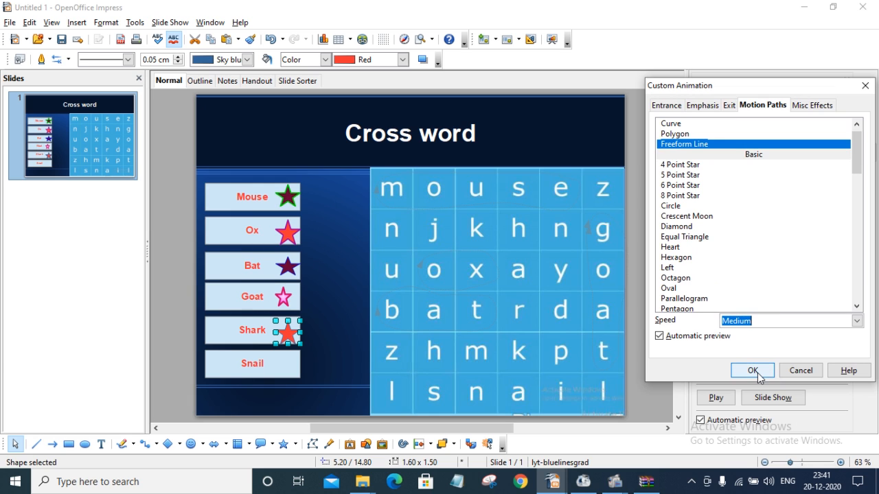
click(757, 373)
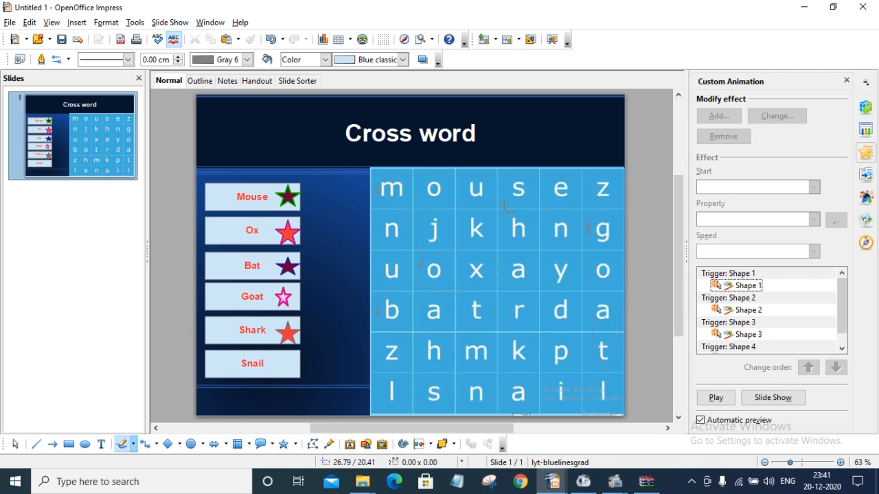
mouse_move(505, 195)
mouse_down()
mouse_move(528, 179)
mouse_move(539, 216)
mouse_move(538, 333)
mouse_move(530, 362)
mouse_move(505, 352)
mouse_move(506, 192)
mouse_up()
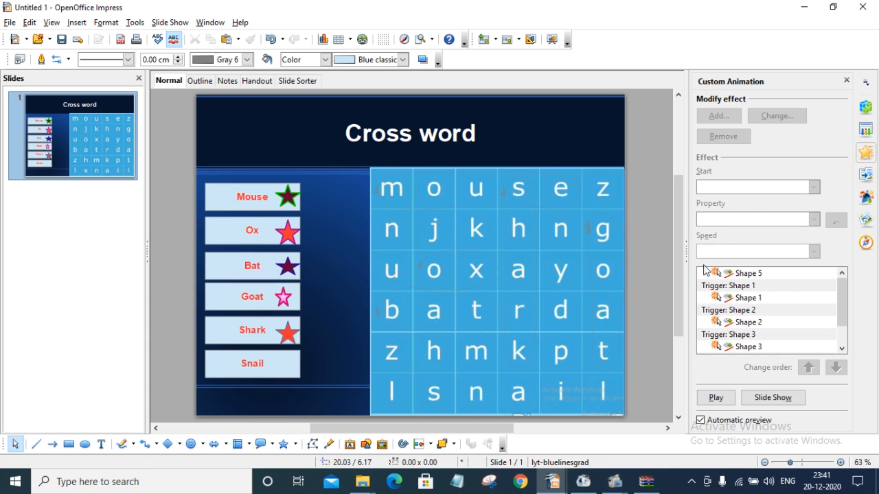
Set the Shark star's motion effect to hide the star after its animation.
click(723, 273)
click(835, 220)
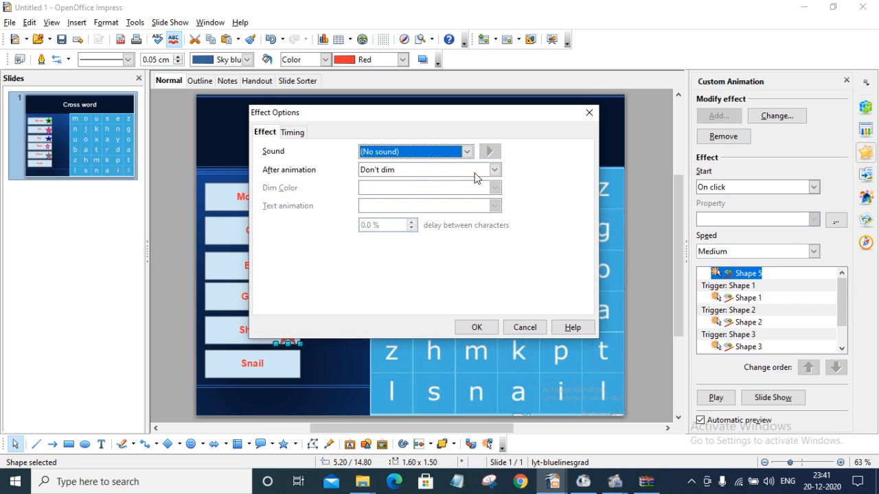
click(495, 170)
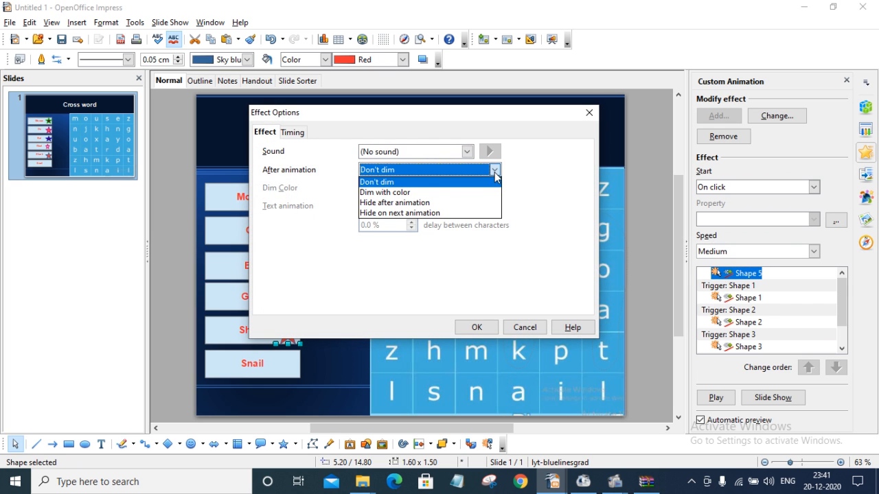
click(429, 203)
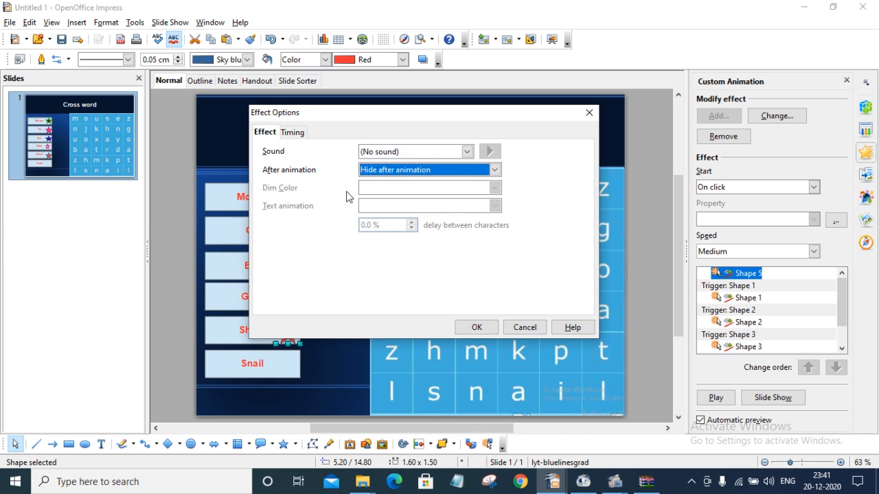
Set the Shark star's motion effect to start on click of the star itself, Shape 5.
click(293, 133)
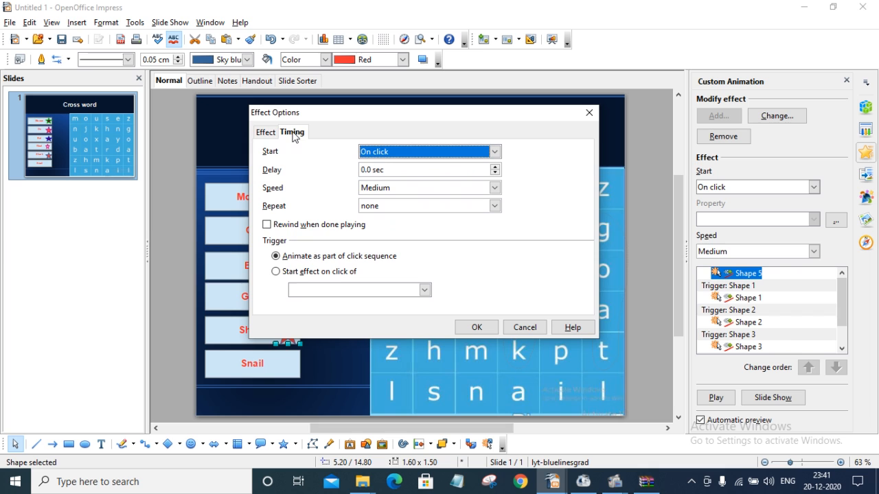
click(276, 272)
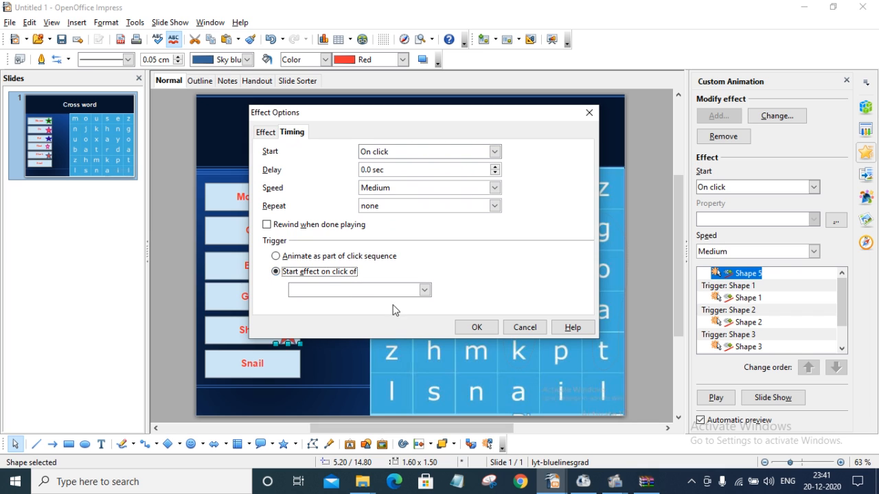
click(425, 289)
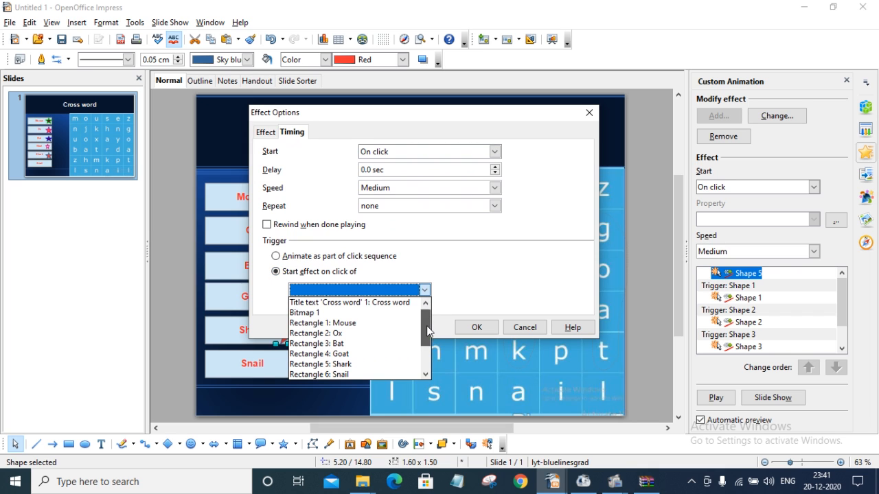
drag(427, 325, 426, 363)
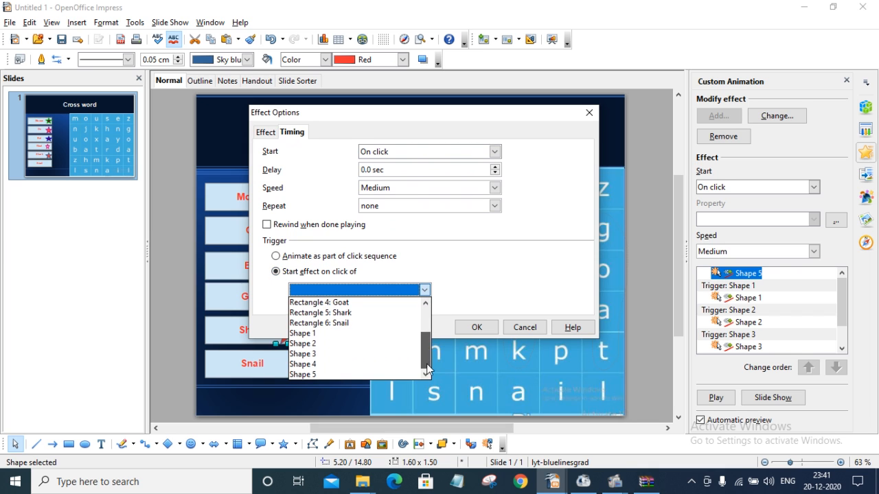
click(299, 375)
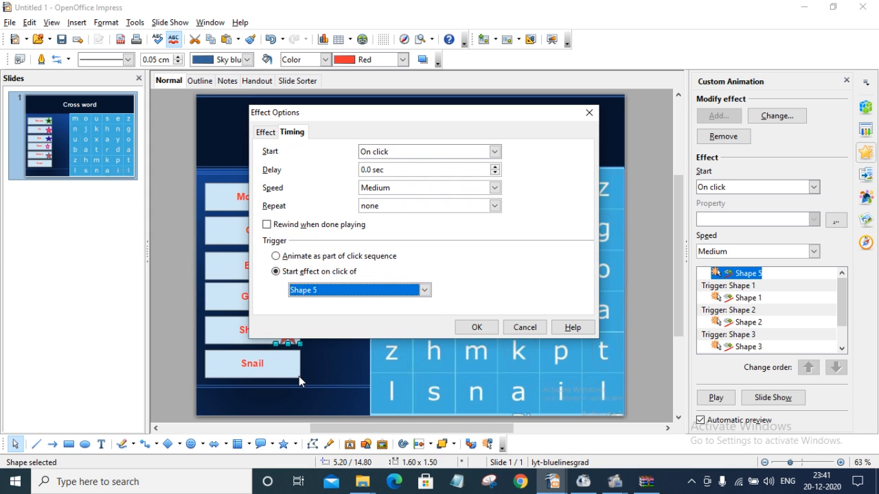
click(487, 329)
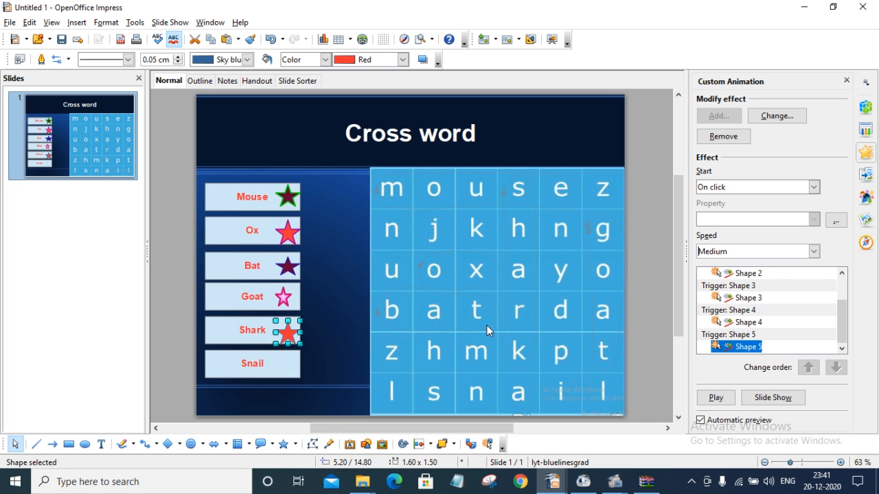
click(297, 373)
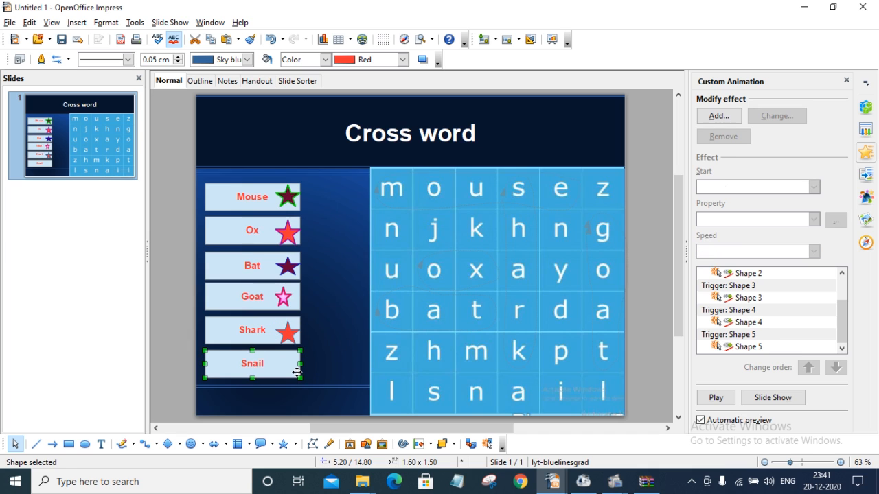
click(316, 328)
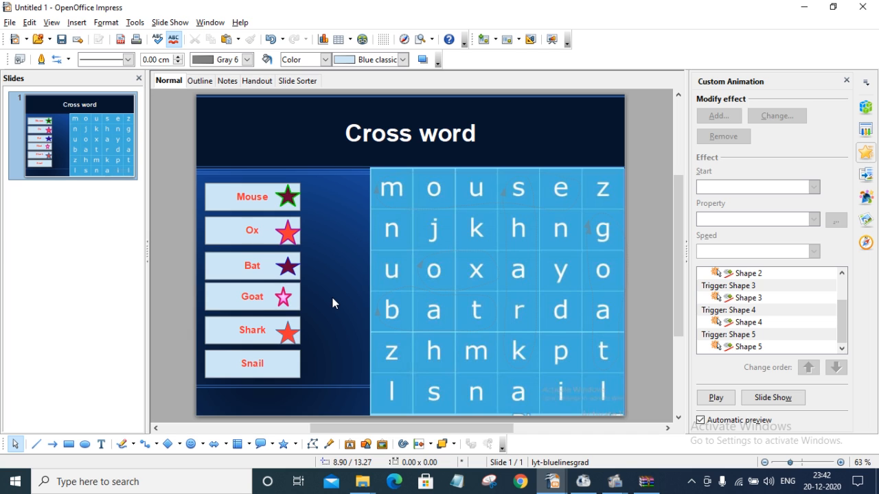
Copy the Shark star and position the duplicate over the end of the Snail box.
click(291, 341)
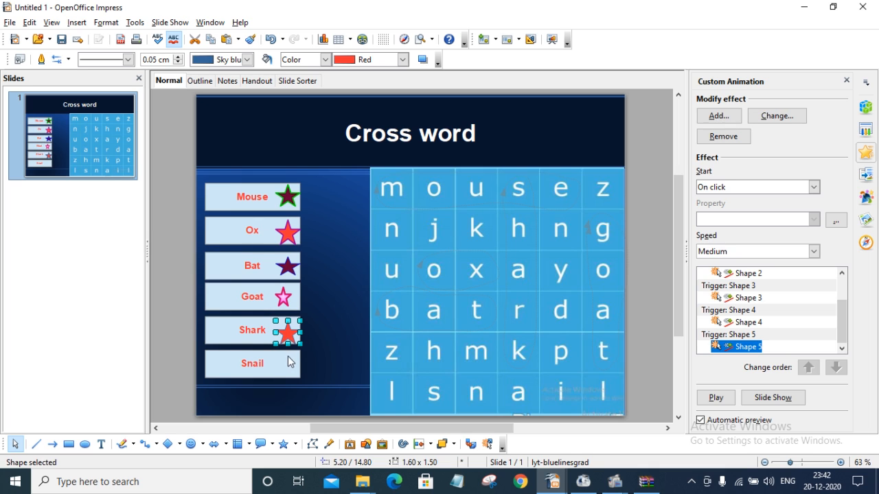
click(283, 357)
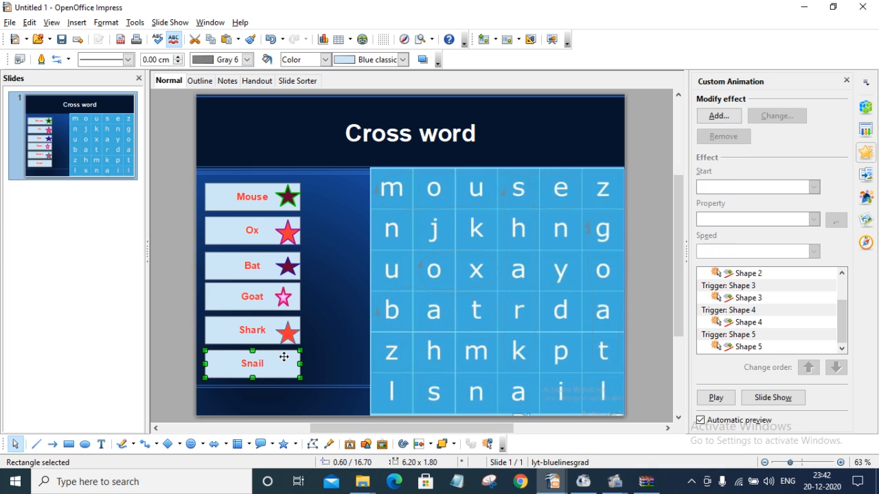
key(ctrl+v)
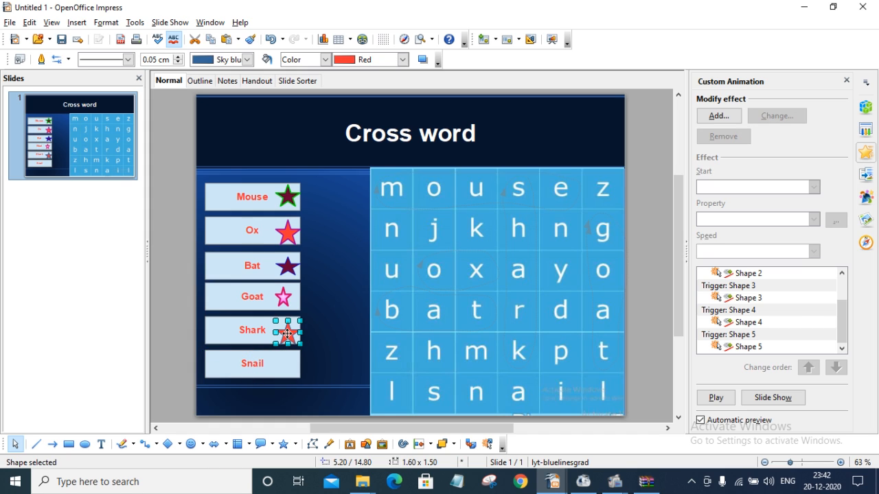
key(Down)
key(Down)
key(Down)
key(Down)
key(Down)
key(Down)
key(Down)
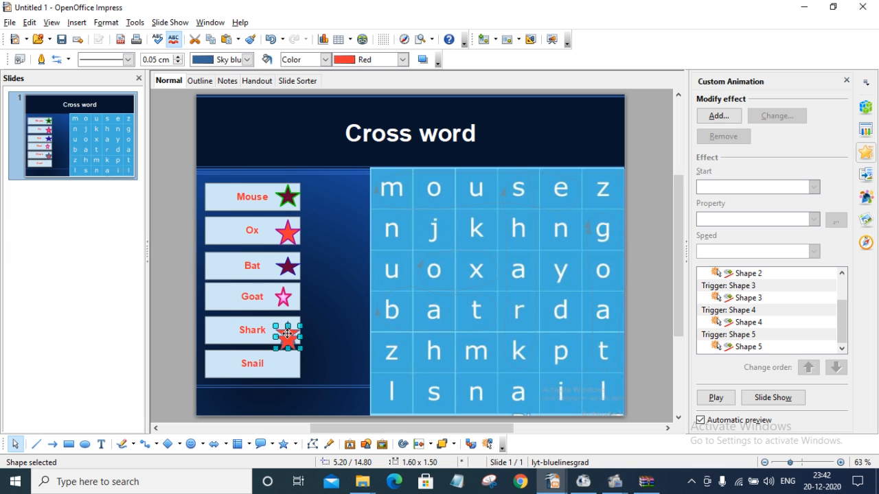
key(Down)
key(Down)
key(Down)
key(Down)
key(Down)
key(Down)
key(Down)
key(Down)
key(Down)
key(Down)
key(Down)
key(Down)
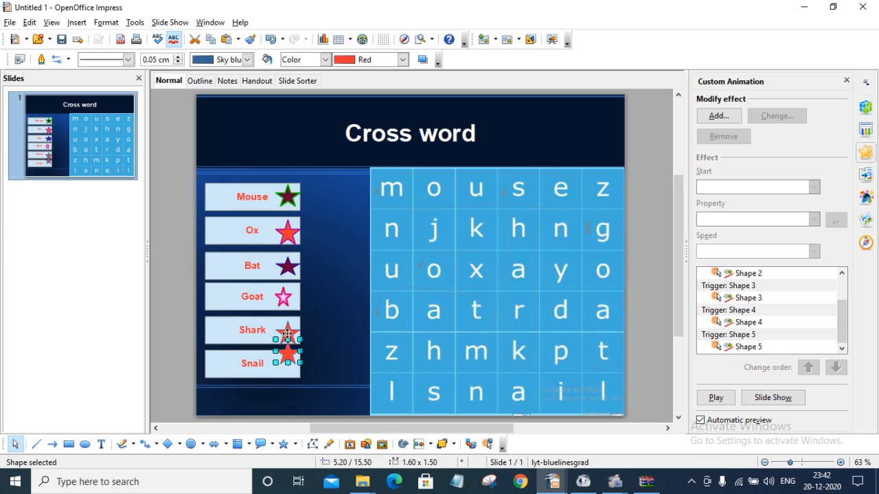
key(Down)
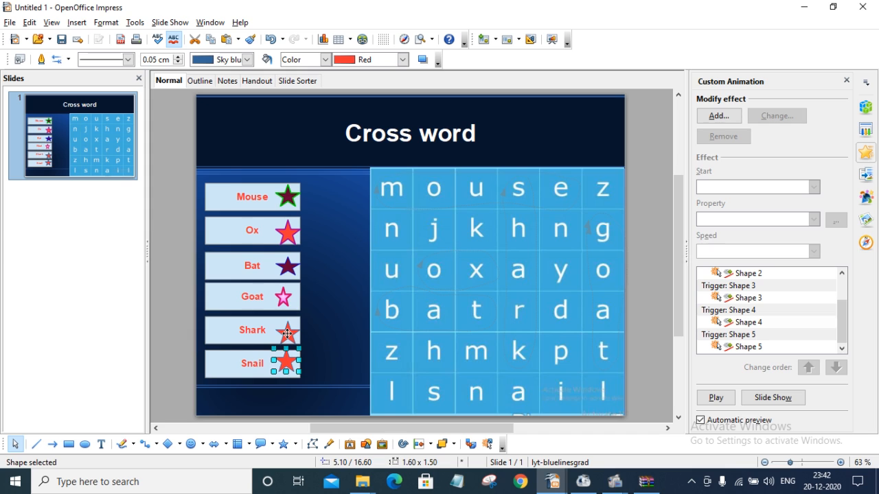
key(Down)
key(Down)
key(Down)
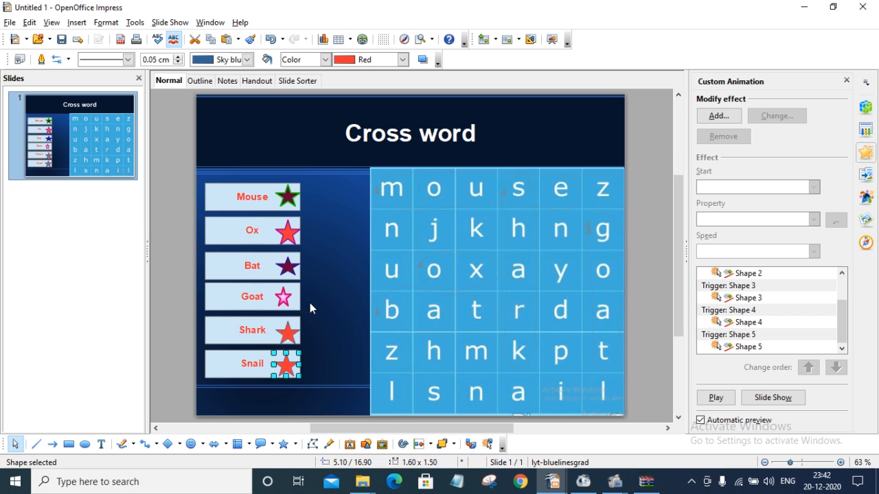
Recolour the Snail star with a Cyan 4 fill and a red outline.
click(867, 108)
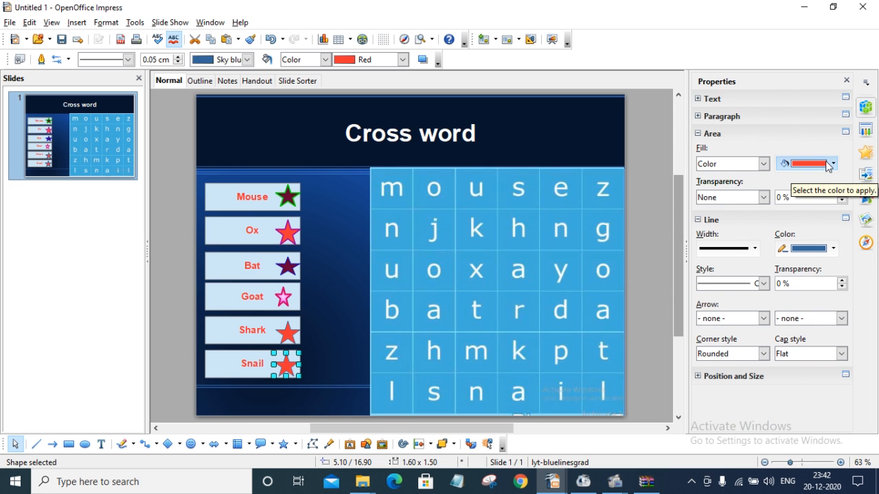
click(828, 166)
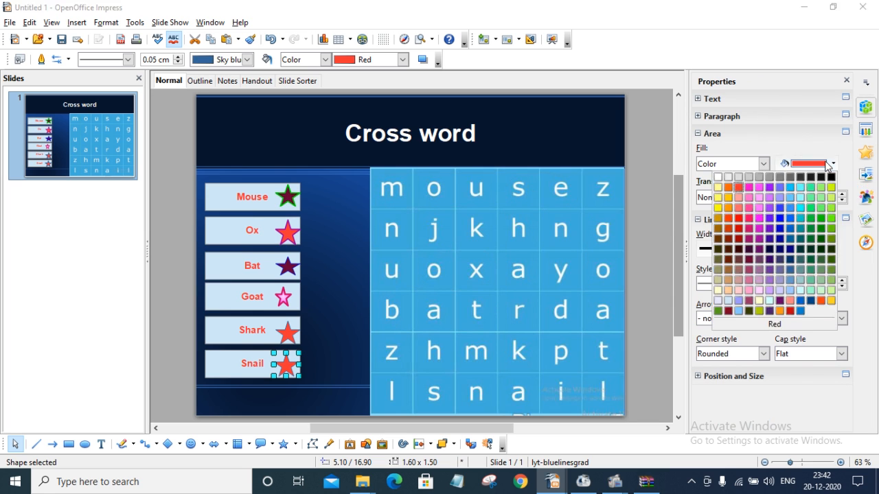
click(801, 229)
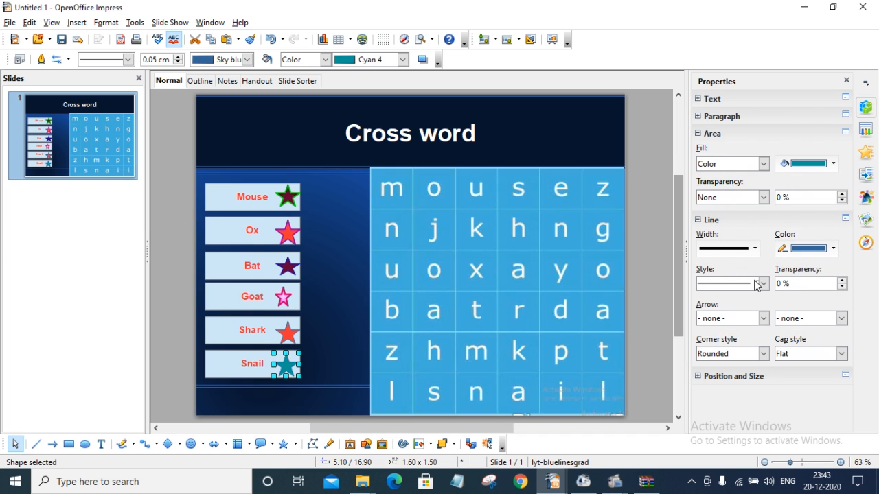
click(820, 251)
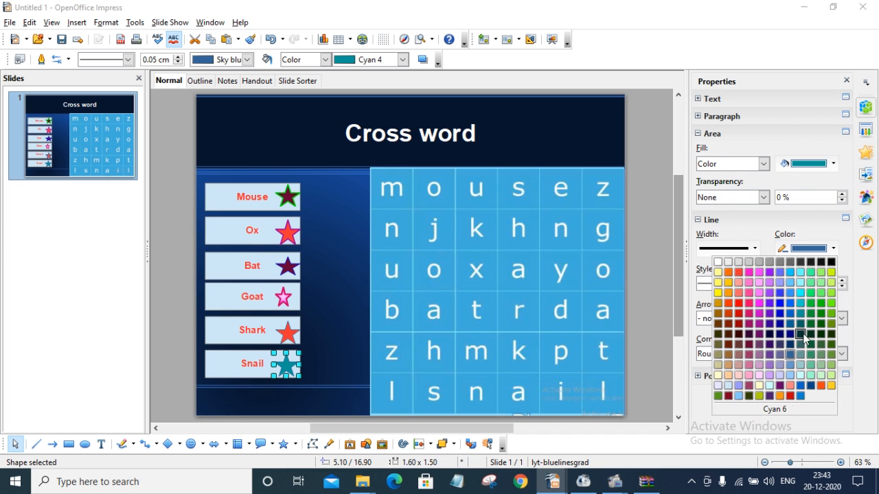
click(789, 396)
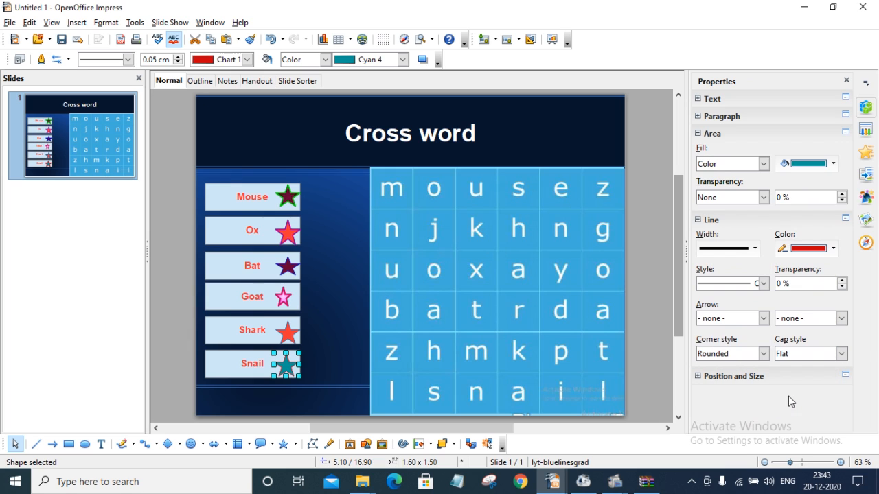
Add a Freeform Line motion path at Medium speed to the Snail star, starting and ending at the letter s in the grid's last row.
click(865, 152)
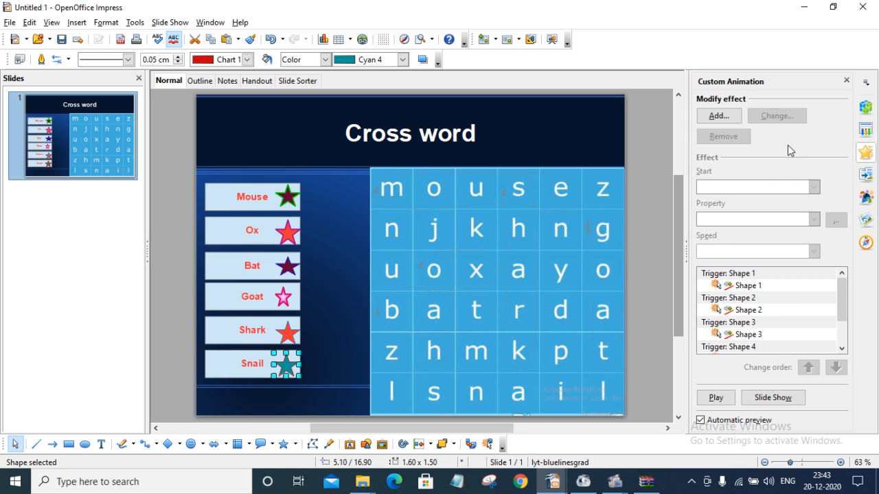
click(718, 116)
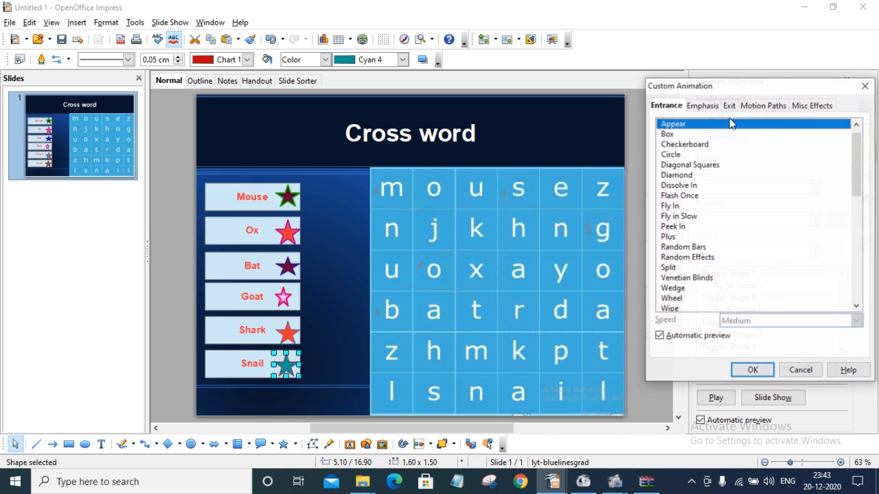
click(763, 106)
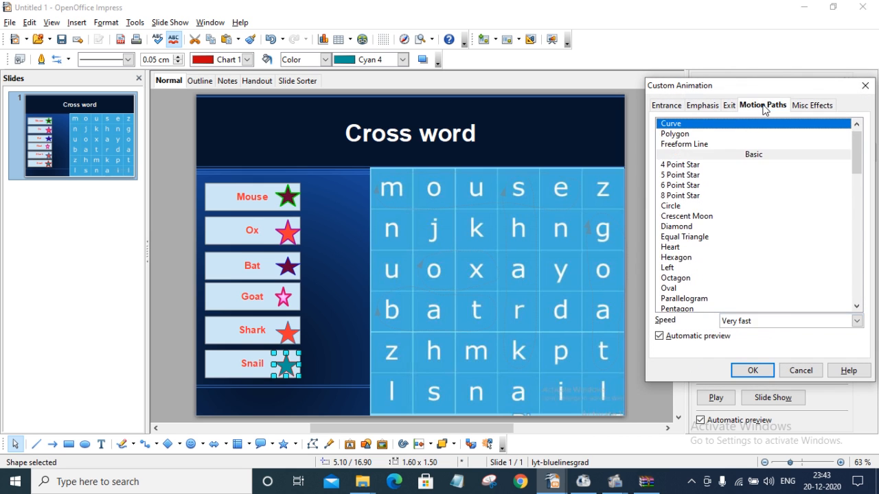
click(684, 145)
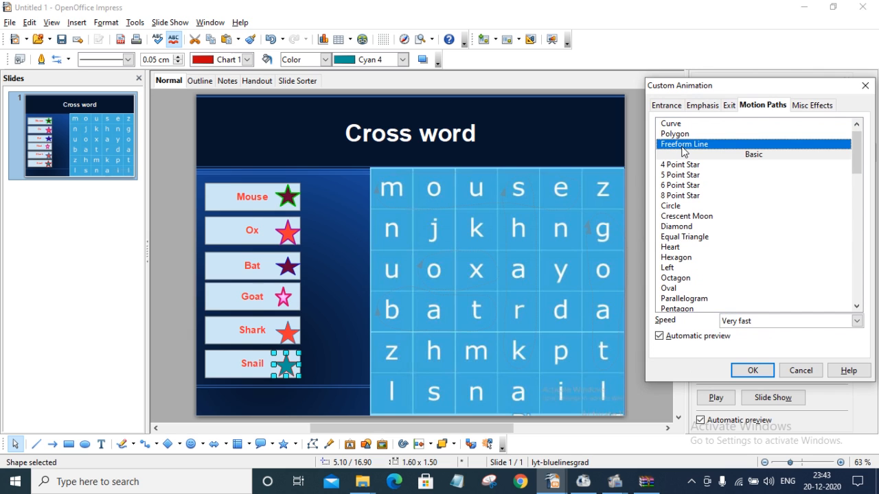
click(857, 321)
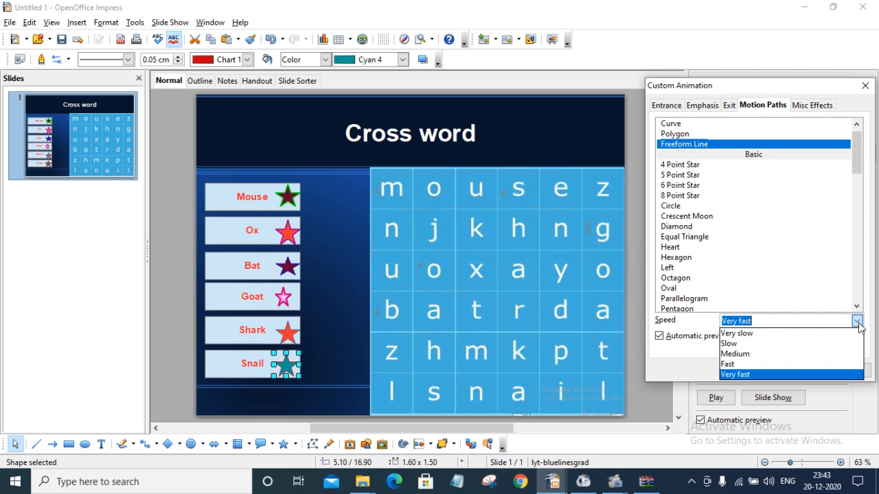
click(746, 355)
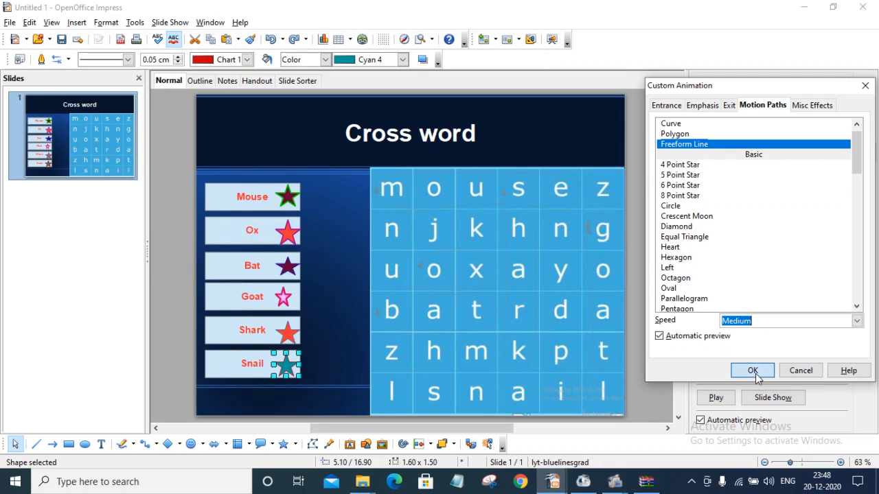
click(752, 370)
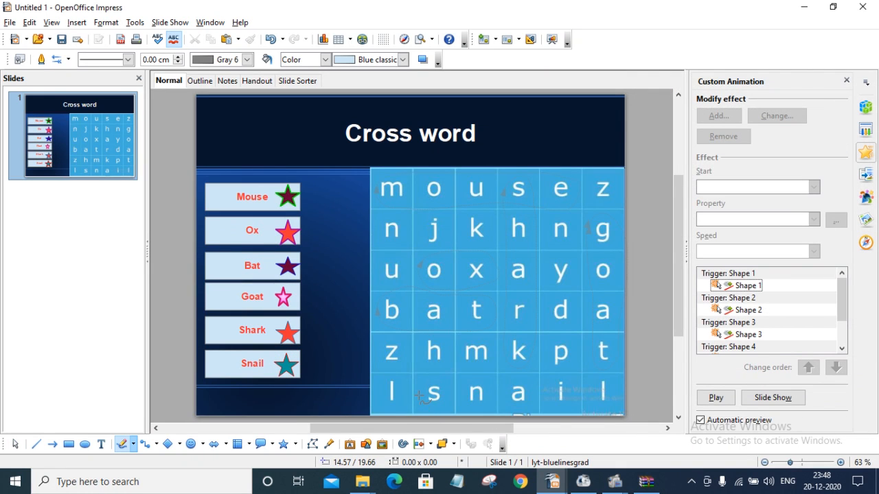
mouse_move(419, 396)
mouse_down()
mouse_move(477, 369)
mouse_move(618, 377)
mouse_move(604, 405)
mouse_move(450, 412)
mouse_move(417, 403)
mouse_move(417, 394)
mouse_up()
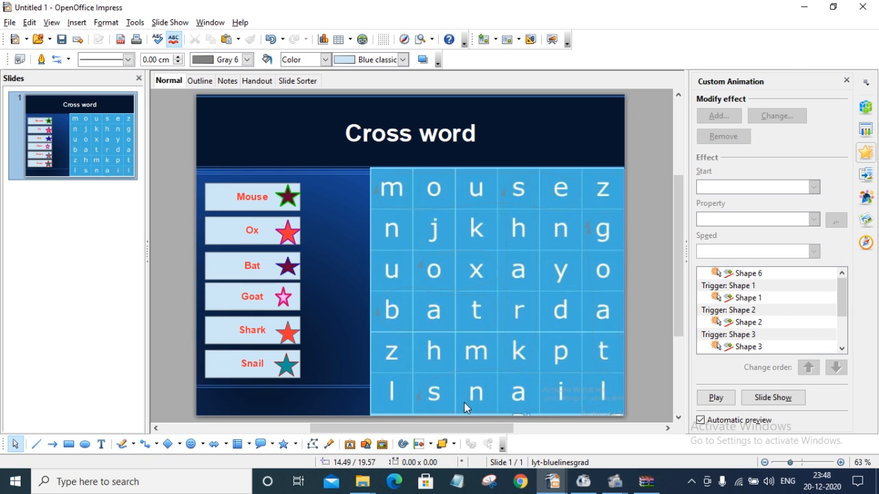
Set the Snail star's motion effect to hide the star after its animation.
click(752, 276)
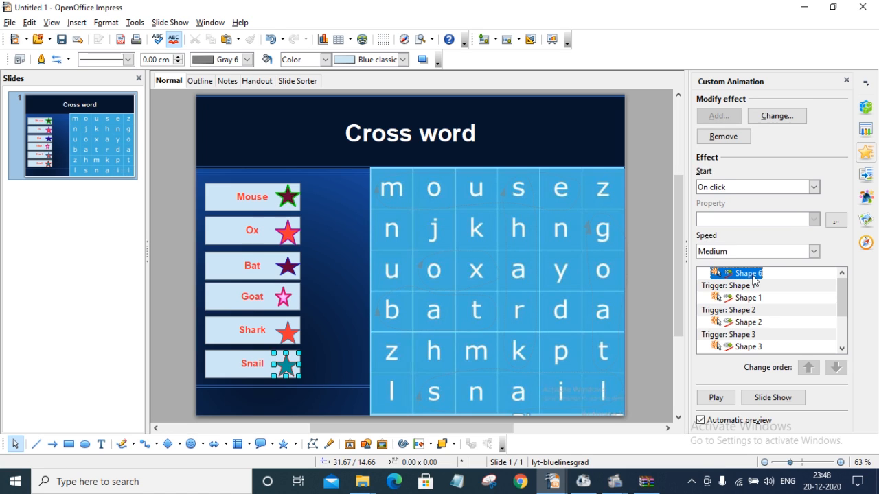
click(836, 221)
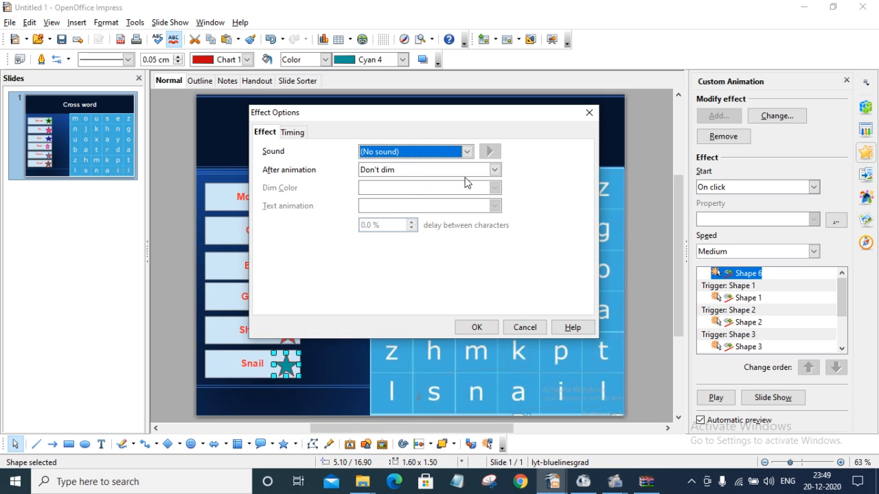
click(495, 170)
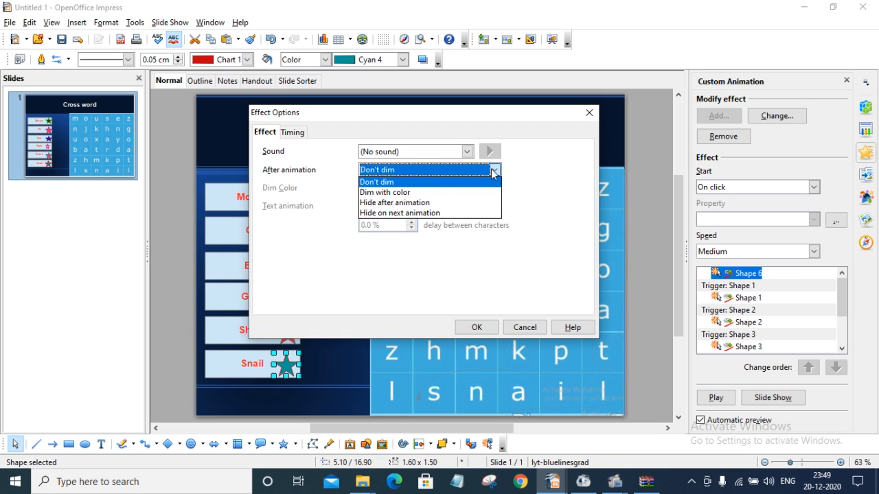
click(401, 204)
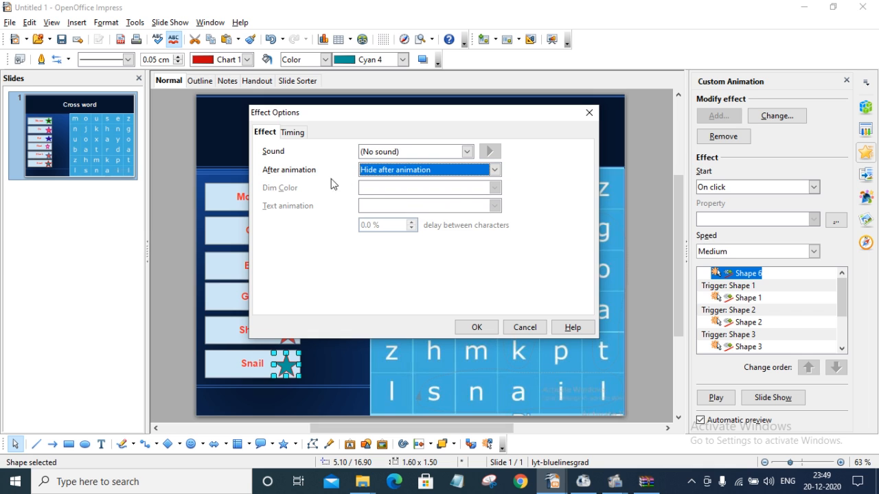
Set the Snail star's motion effect to start on click of the star itself, Shape 6.
click(294, 133)
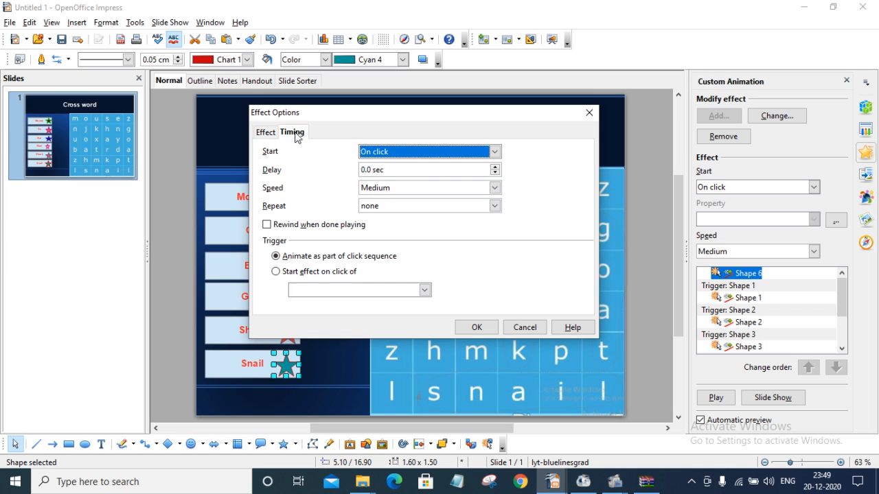
click(495, 206)
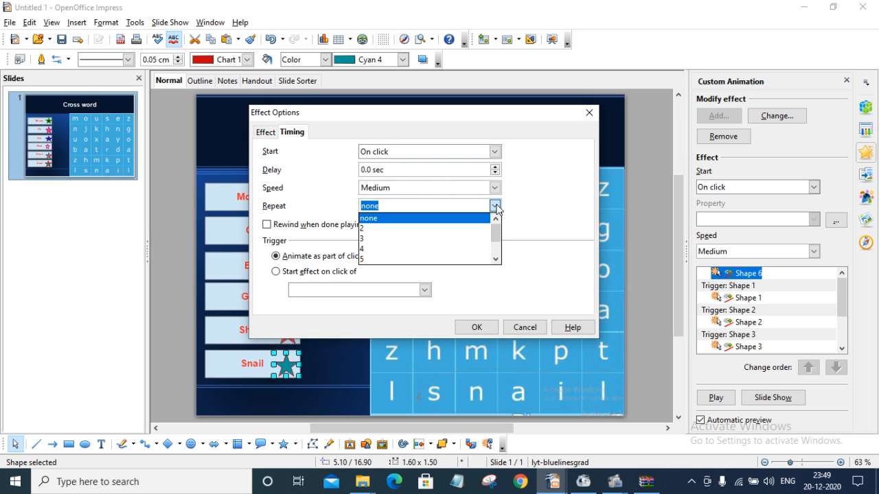
click(297, 136)
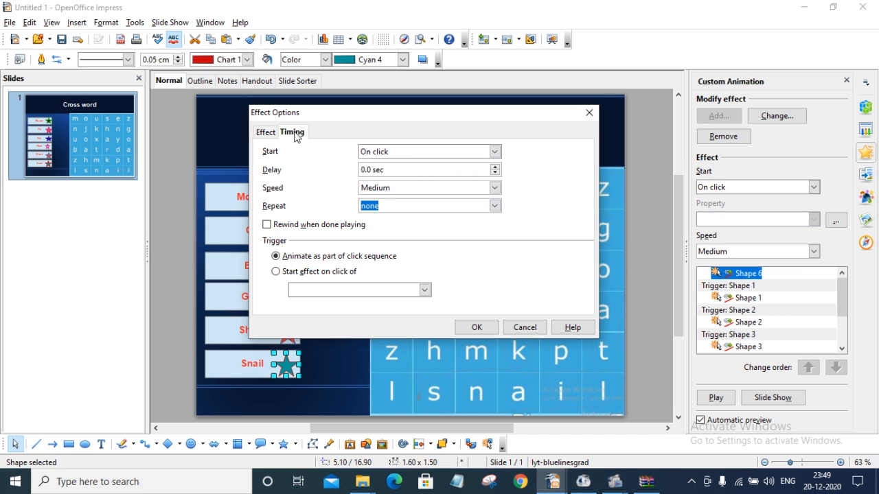
click(277, 272)
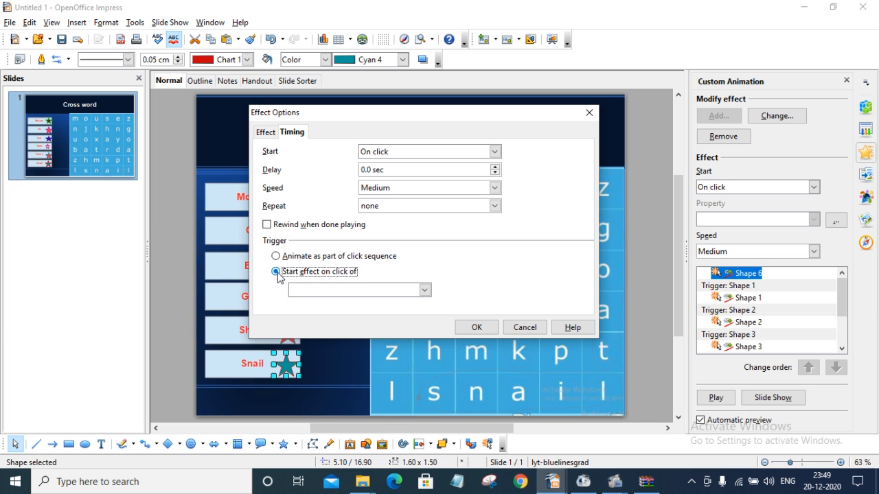
click(425, 290)
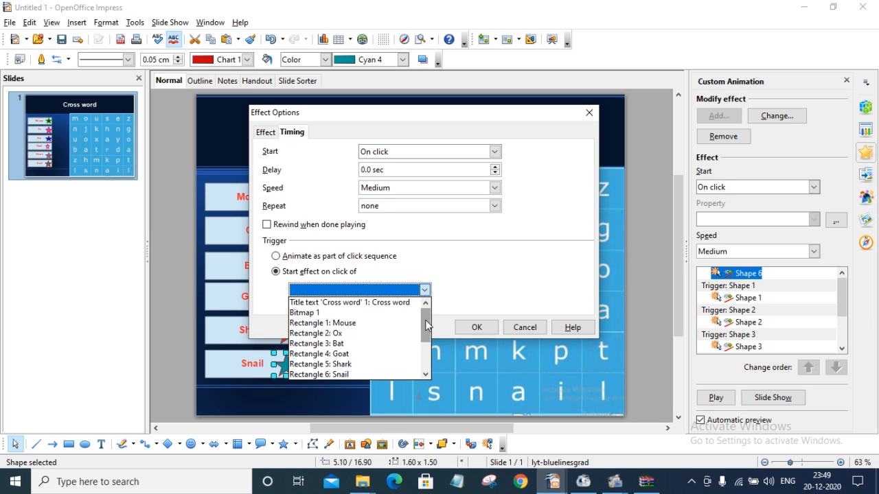
drag(427, 324, 425, 368)
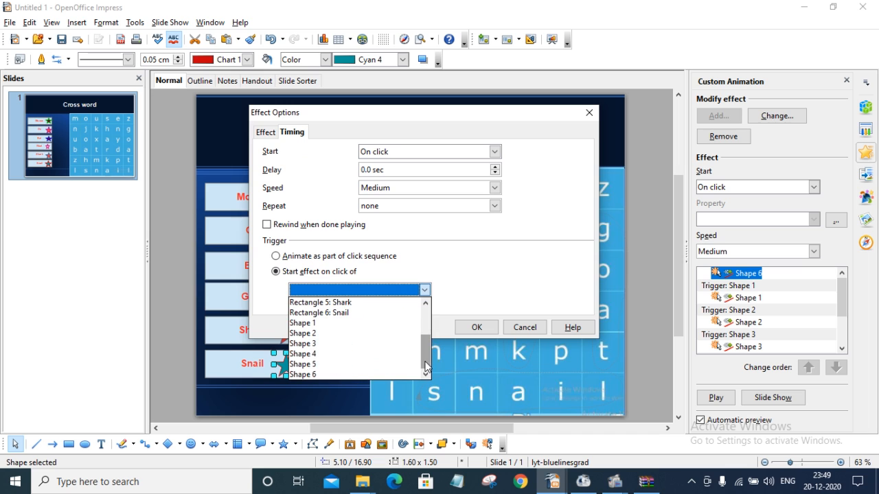
click(304, 375)
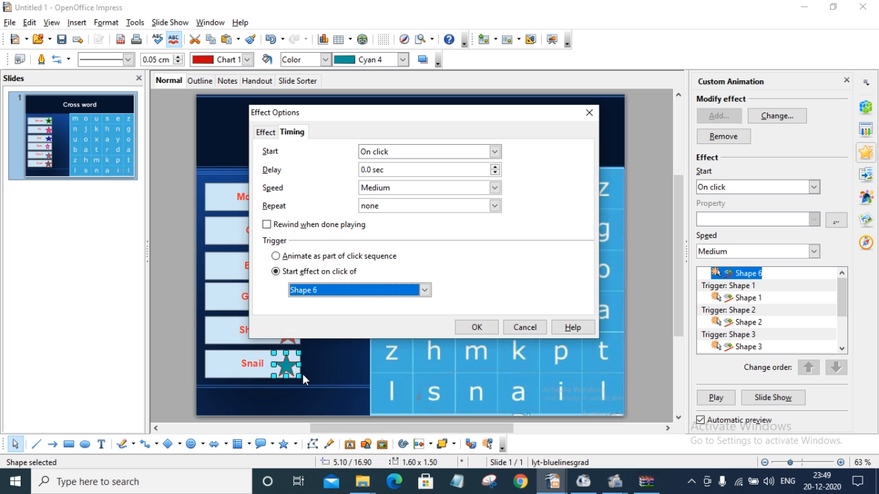
click(477, 327)
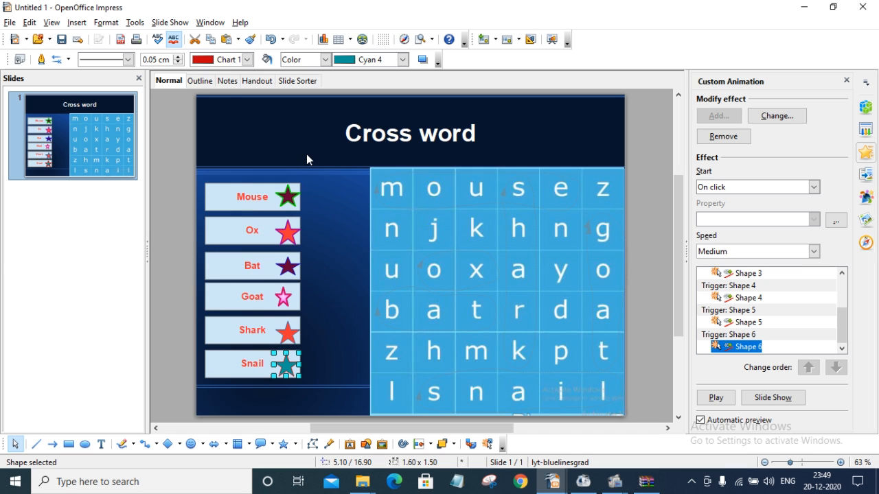
Run the slide show to test the Goat, Snail, Ox, Mouse, Bat and Shark star animations, then return to editing with nothing selected.
click(169, 23)
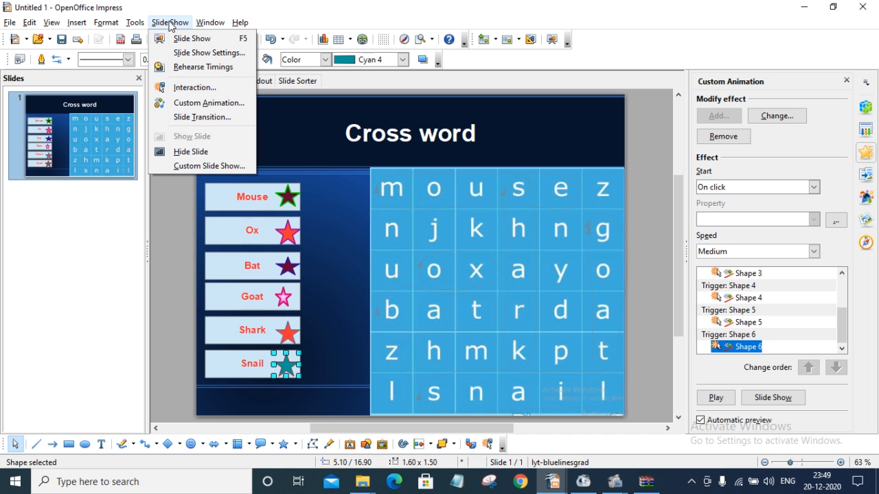
click(177, 35)
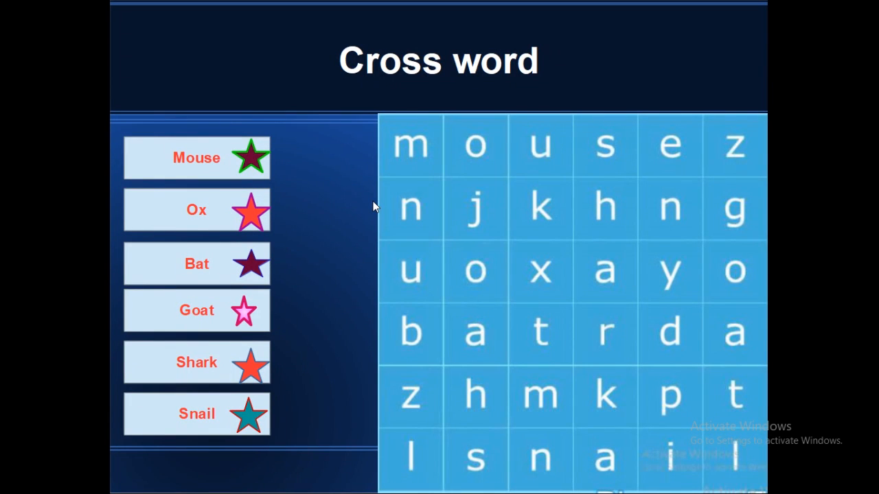
click(245, 315)
click(251, 421)
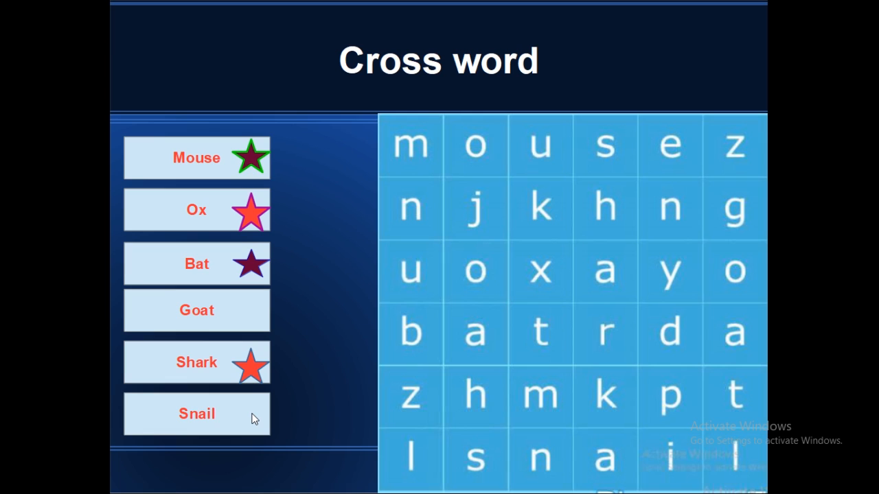
click(255, 223)
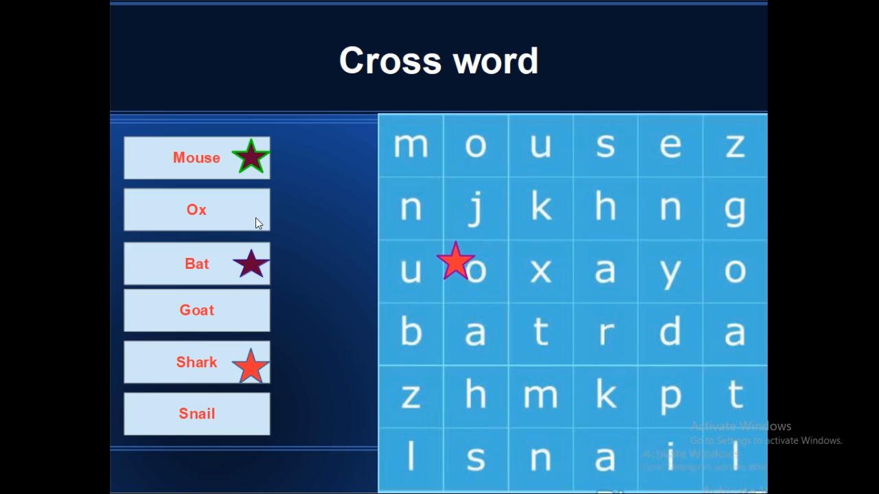
click(243, 160)
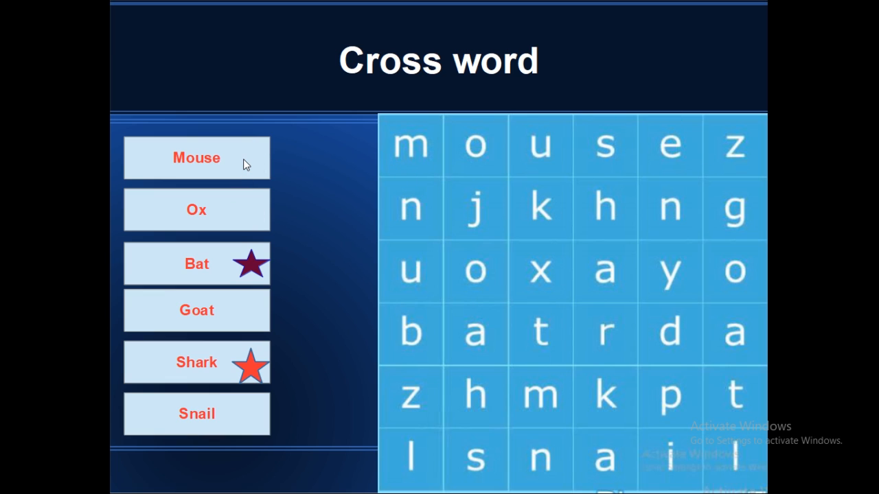
click(258, 272)
click(249, 366)
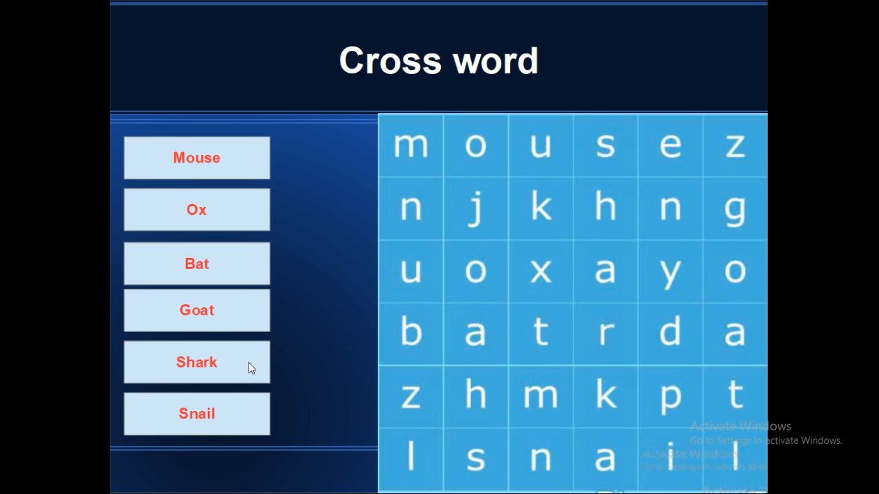
key(Escape)
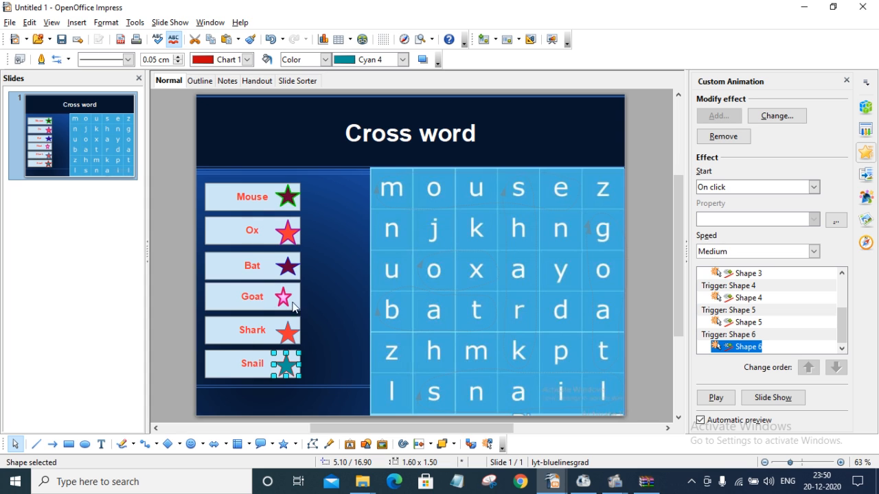
click(353, 329)
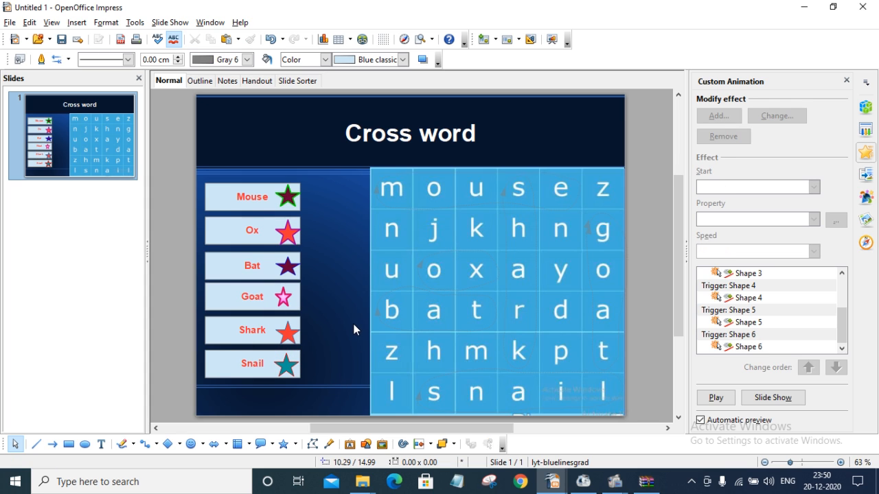